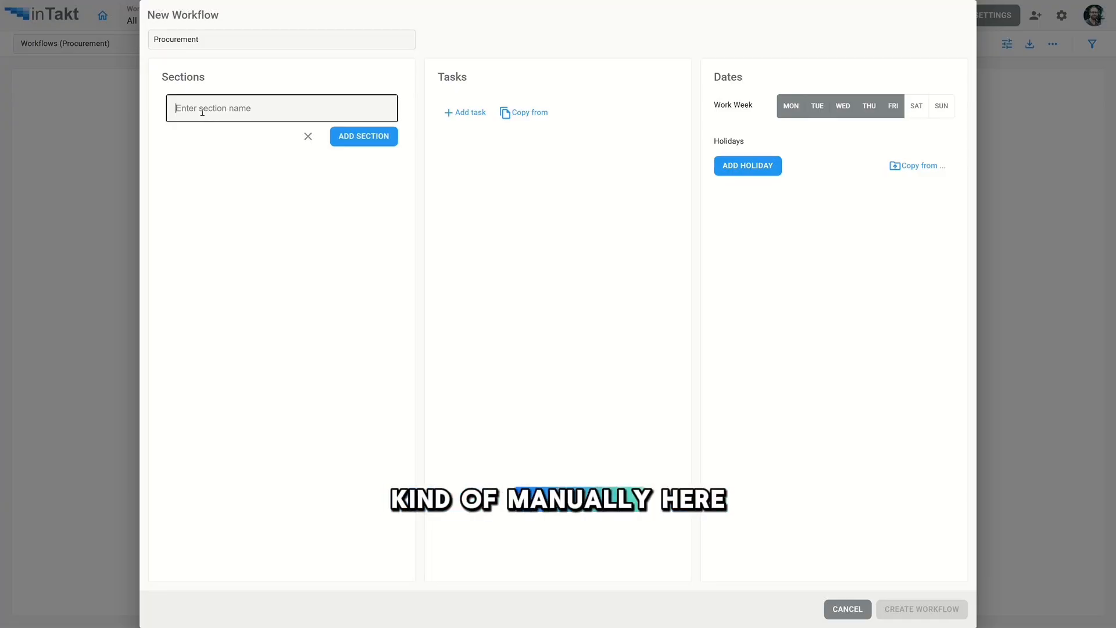
- Import the CSI MasterFormat sections into the new Procurement workflow
type("asdfasd")
left_click(310, 137)
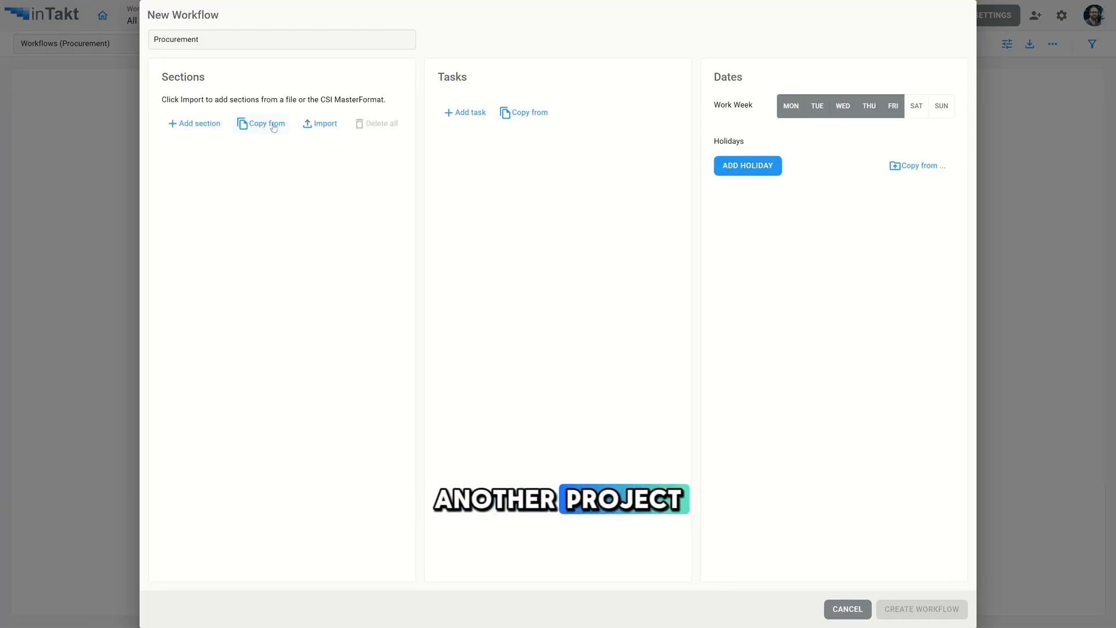
left_click(332, 127)
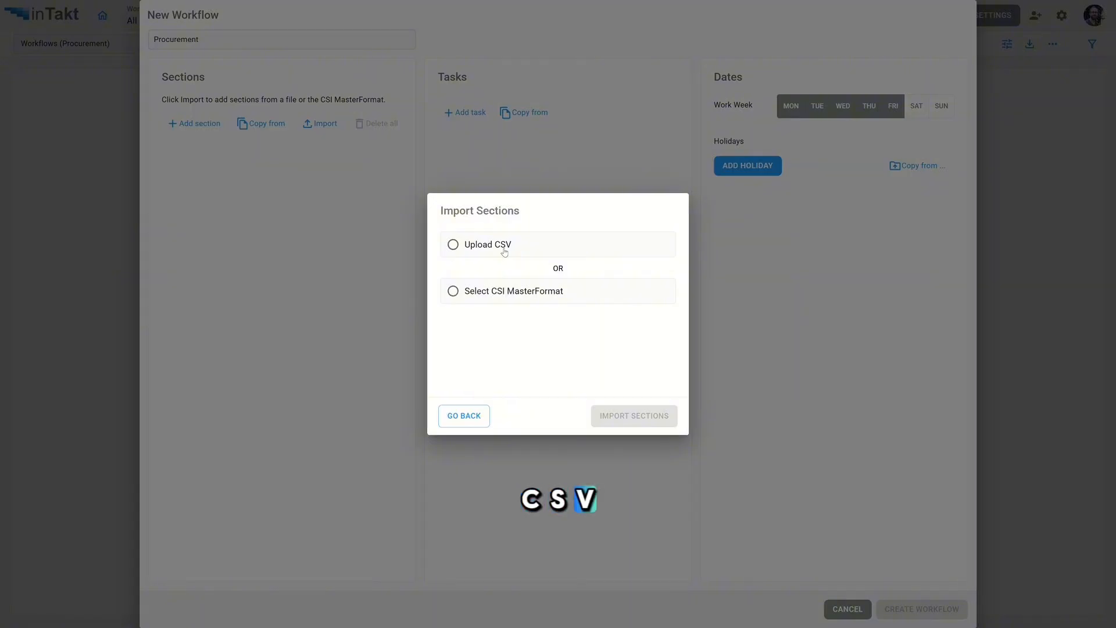
left_click(452, 291)
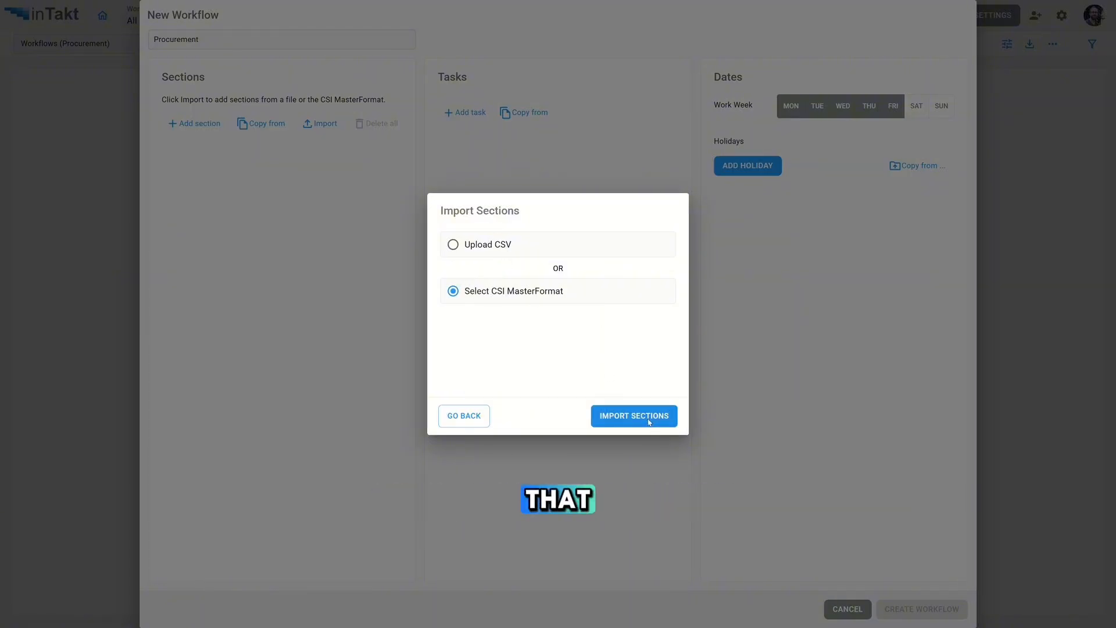
left_click(650, 419)
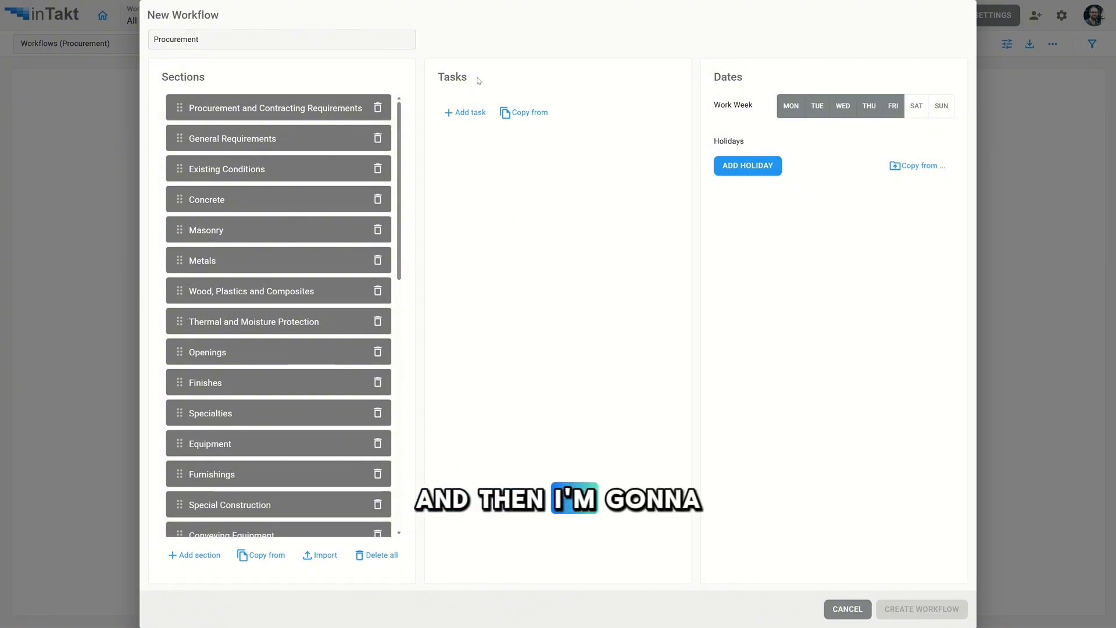
- Add the tasks Need Contracts Out, Submittal Request and Material Approval to the workflow
left_click(480, 110)
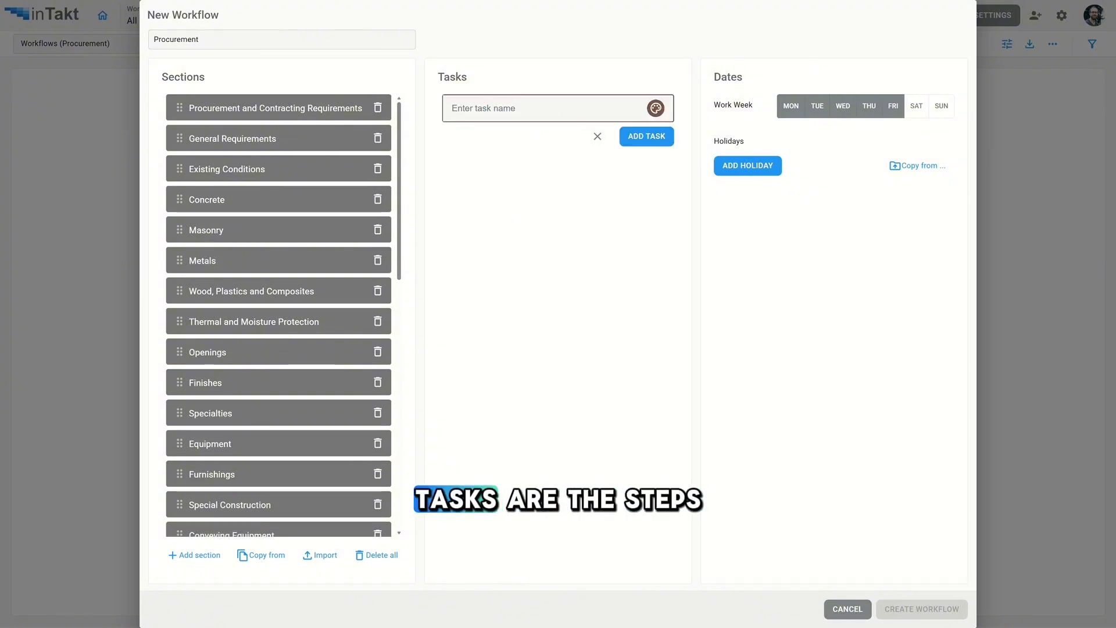
type("Need Contracts Out")
left_click(646, 136)
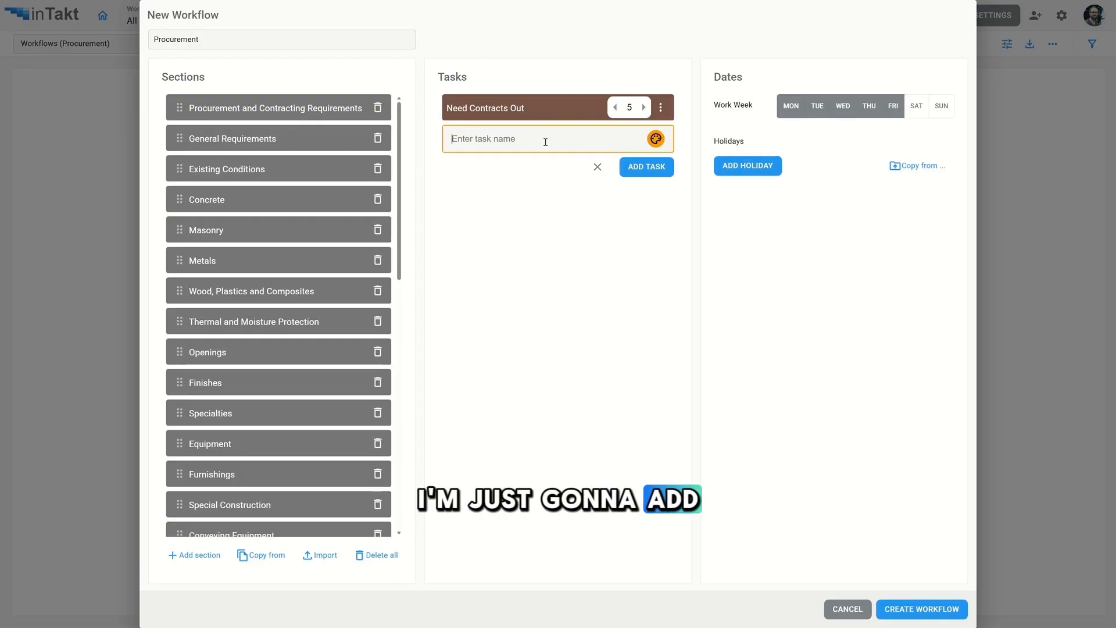
type("Submittal Request")
key("Return")
type("Material Approval")
left_click(661, 202)
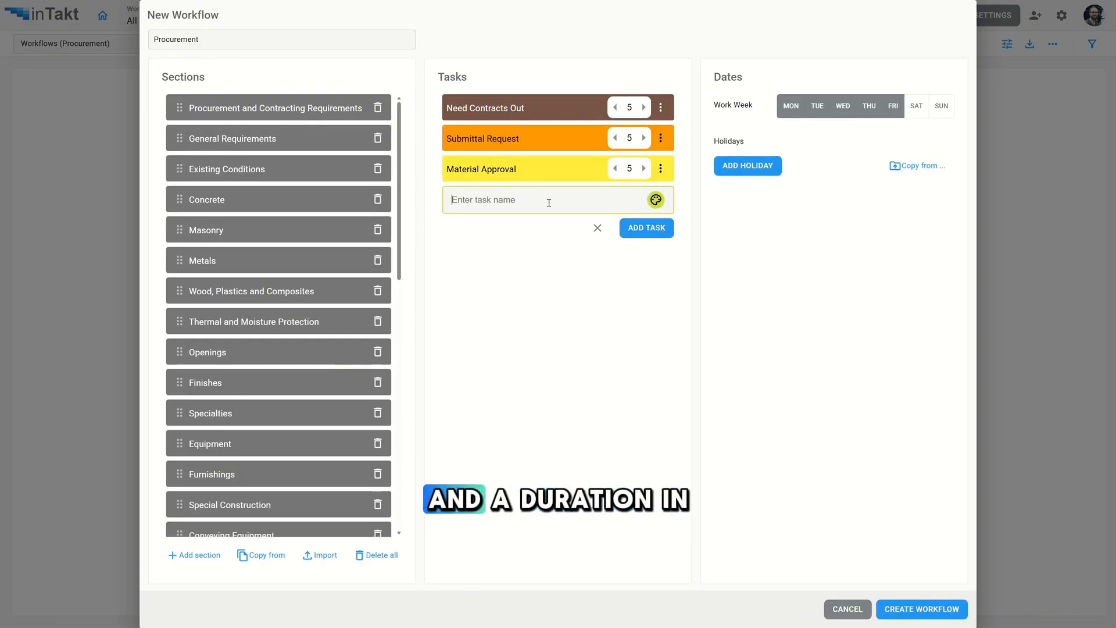
- Add the tasks Order Materials, Delivery and Buffer, and close the task entry
type("Order Materials")
left_click(645, 227)
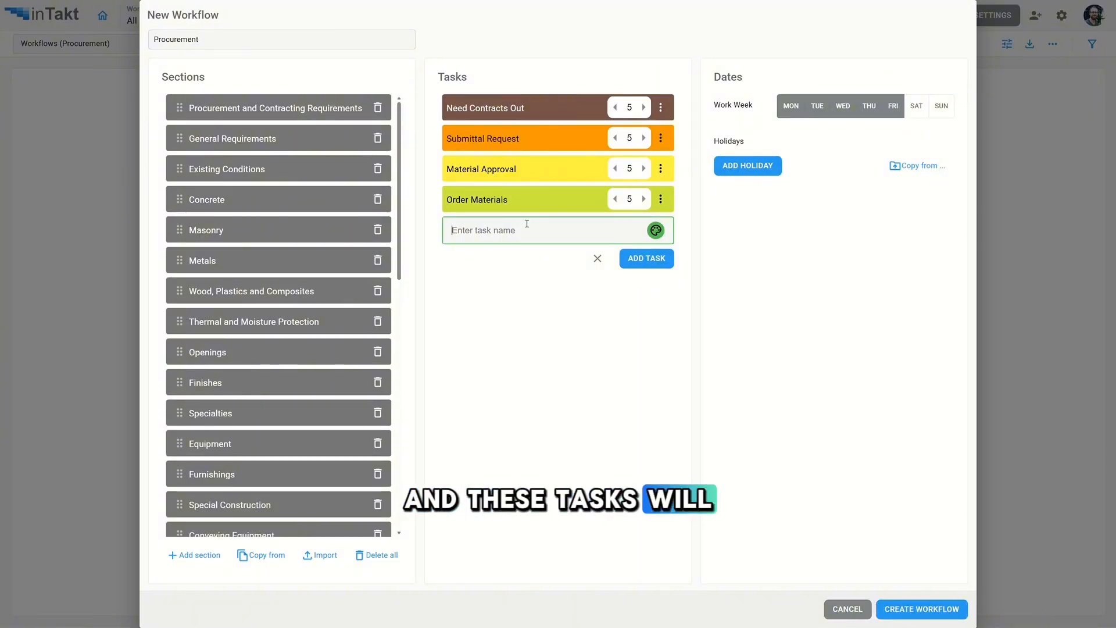
type("Delivery")
left_click(647, 258)
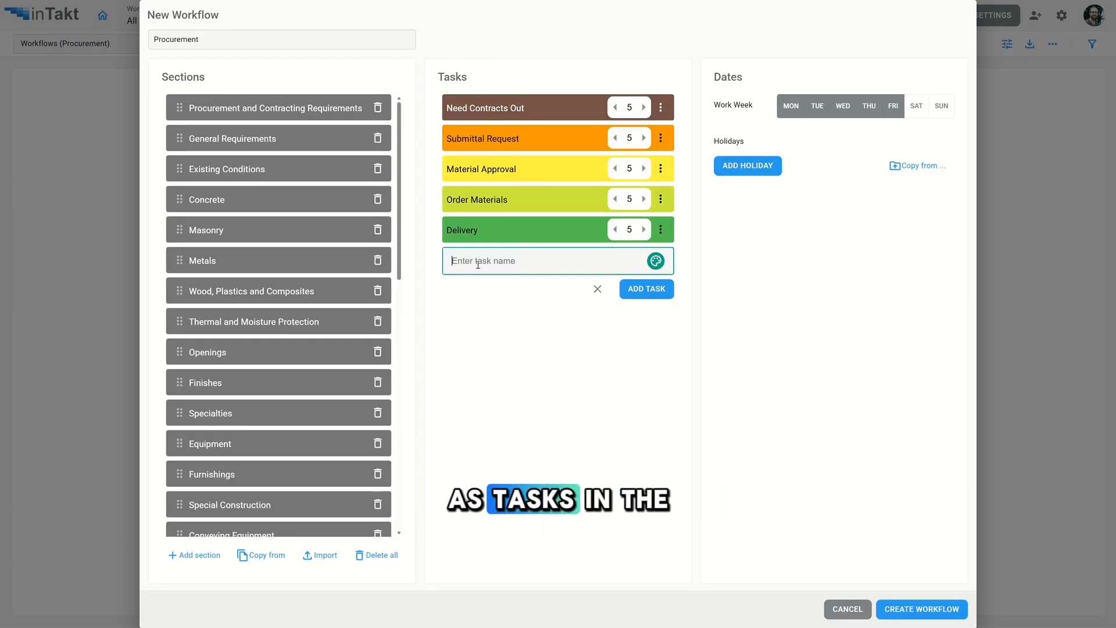
type("Buffer")
left_click(658, 291)
left_click(597, 319)
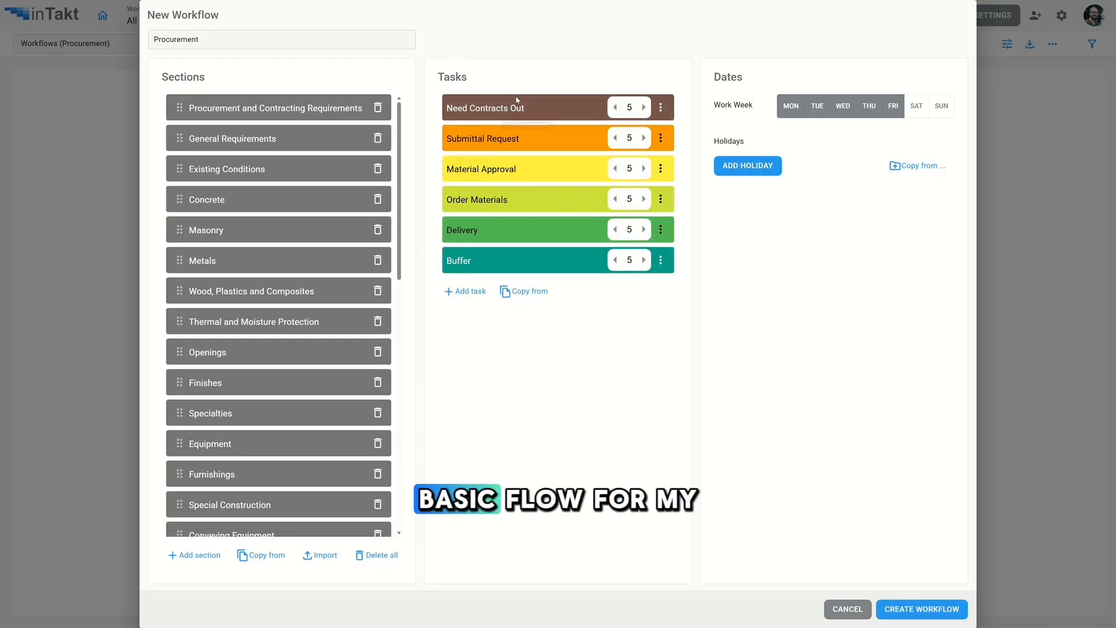
- Recolor Need Contracts Out light green and Submittal Request dark green
left_click(660, 107)
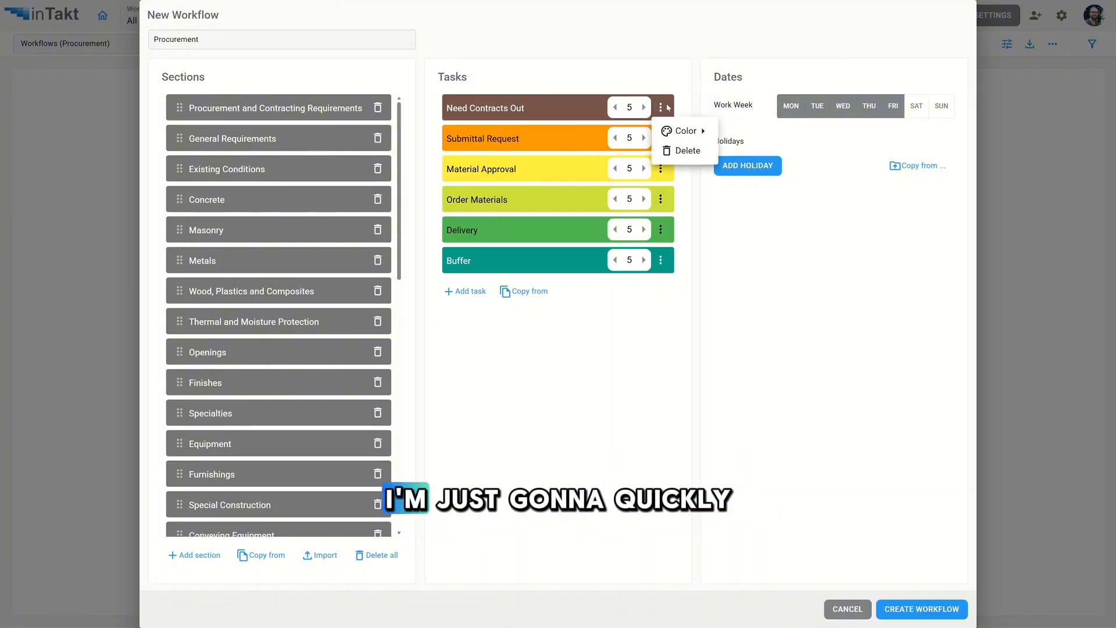
mouse_move(686, 131)
left_click(840, 267)
left_click(660, 138)
mouse_move(686, 161)
left_click(819, 298)
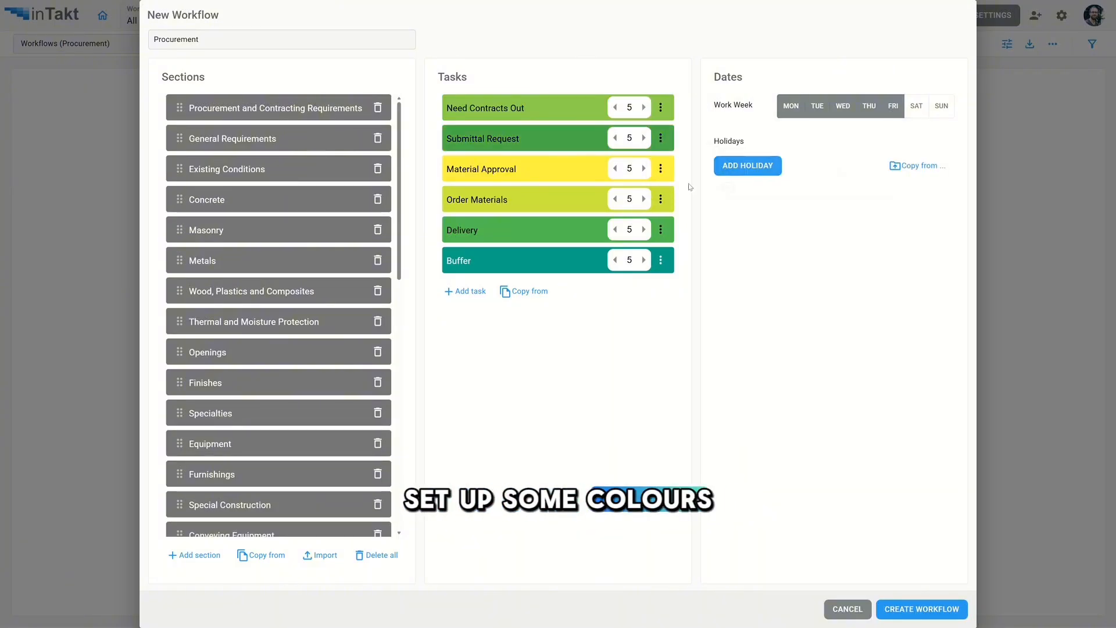
- Recolor Material Approval green, Order Materials grey, and Delivery and Buffer in purple shades
left_click(660, 168)
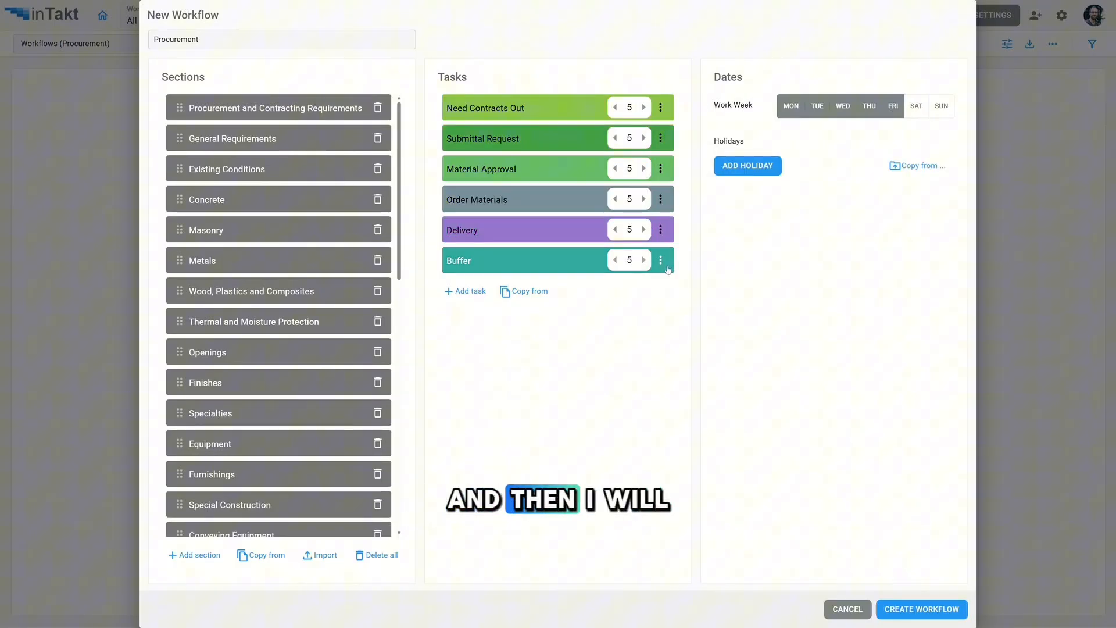
left_click(660, 260)
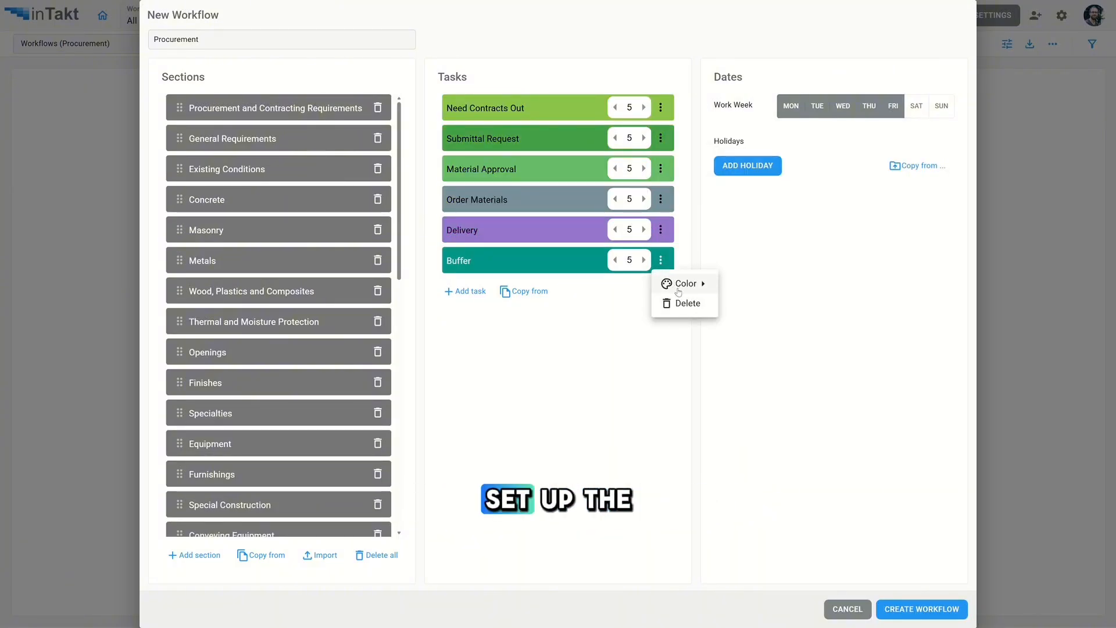
mouse_move(686, 282)
left_click(734, 419)
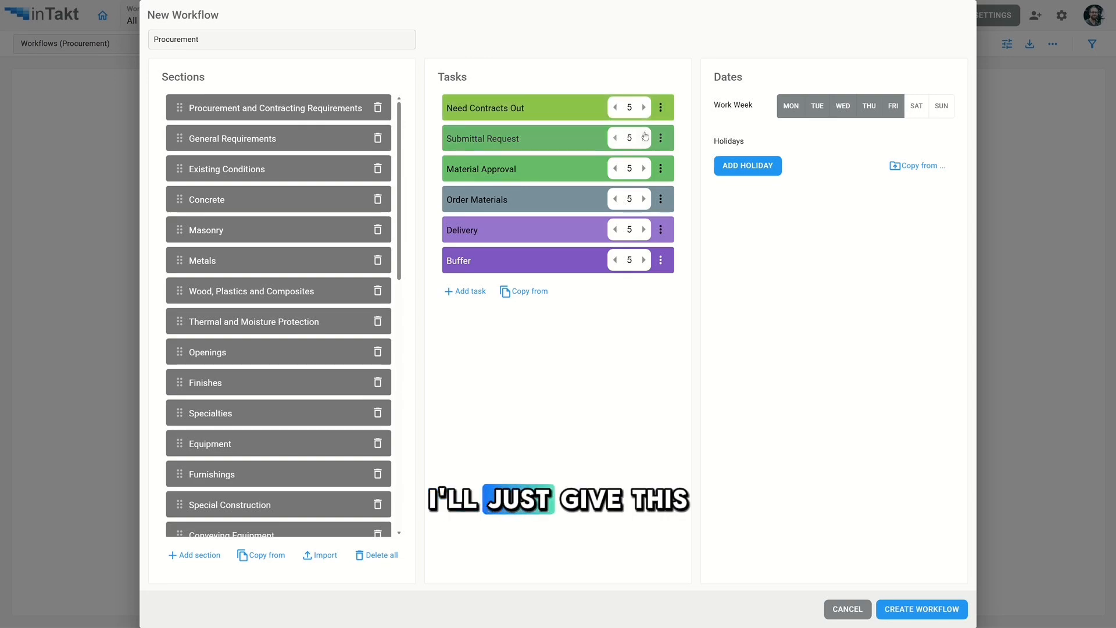
- Set task durations: Submittal Request 7, Order Materials 3 and Delivery 10 days
left_click(615, 199)
left_click(615, 199)
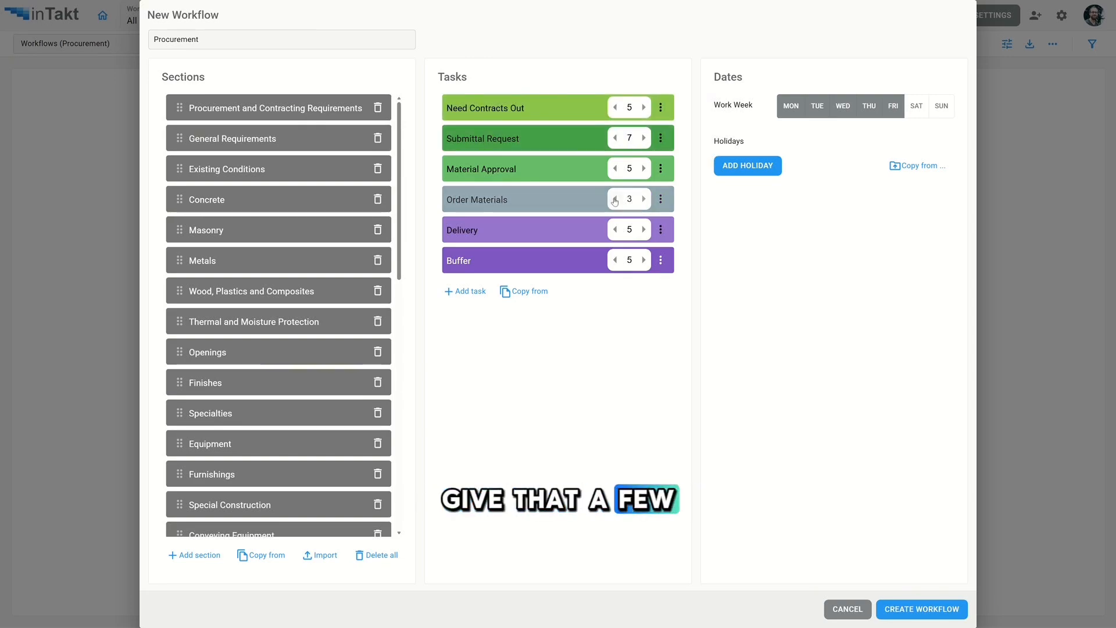
double_click(629, 229)
type("10")
left_click(666, 364)
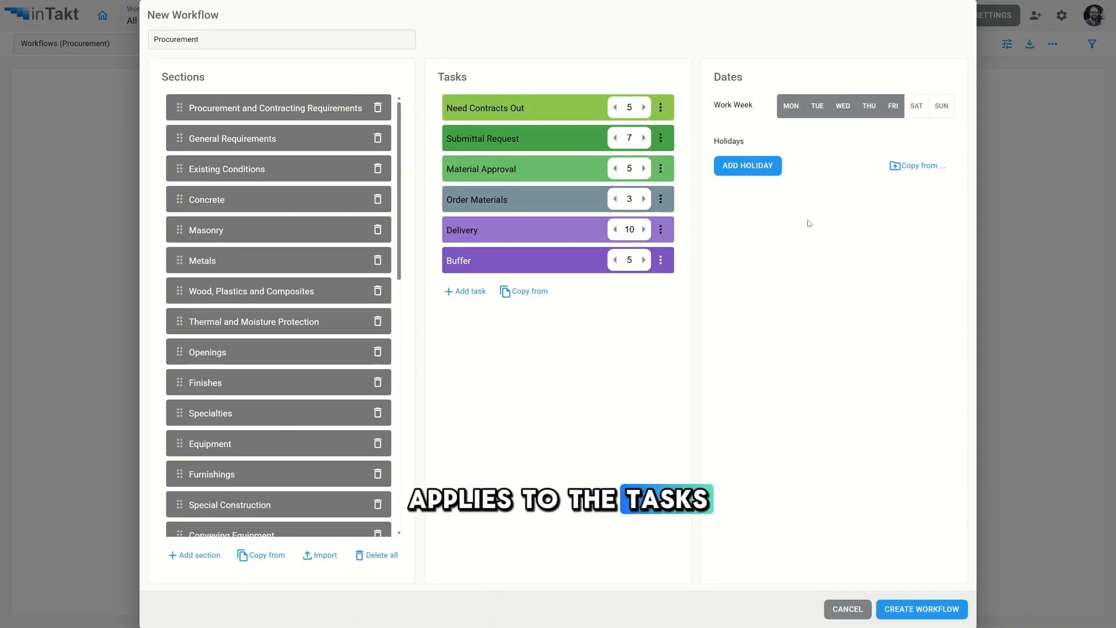
- Create the workflow and scroll horizontally through its task columns in the log
left_click(922, 609)
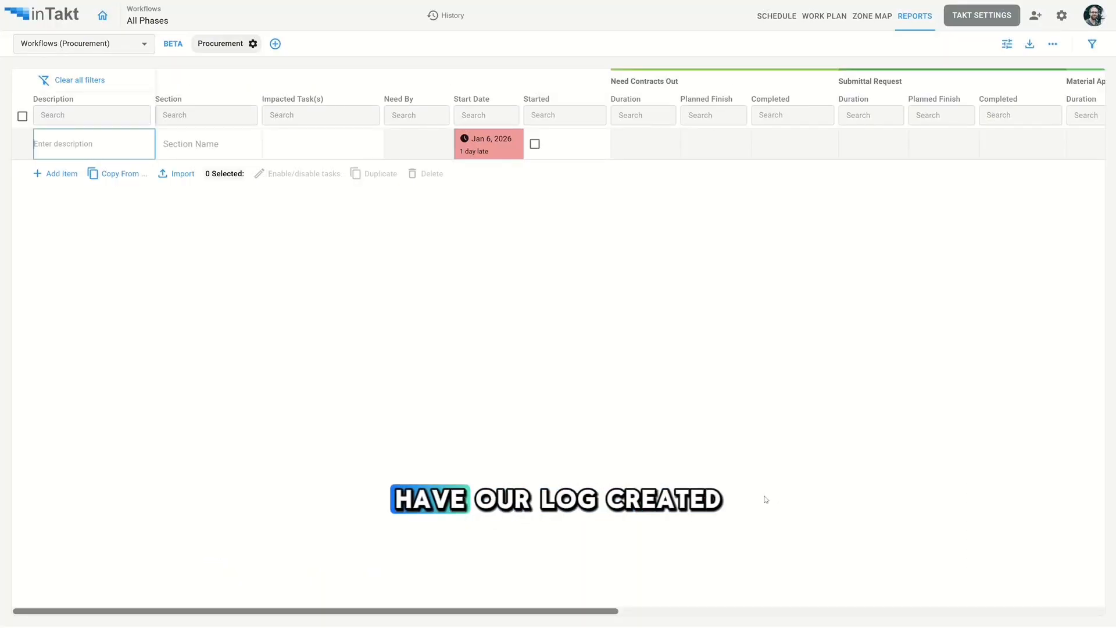
left_click(613, 319)
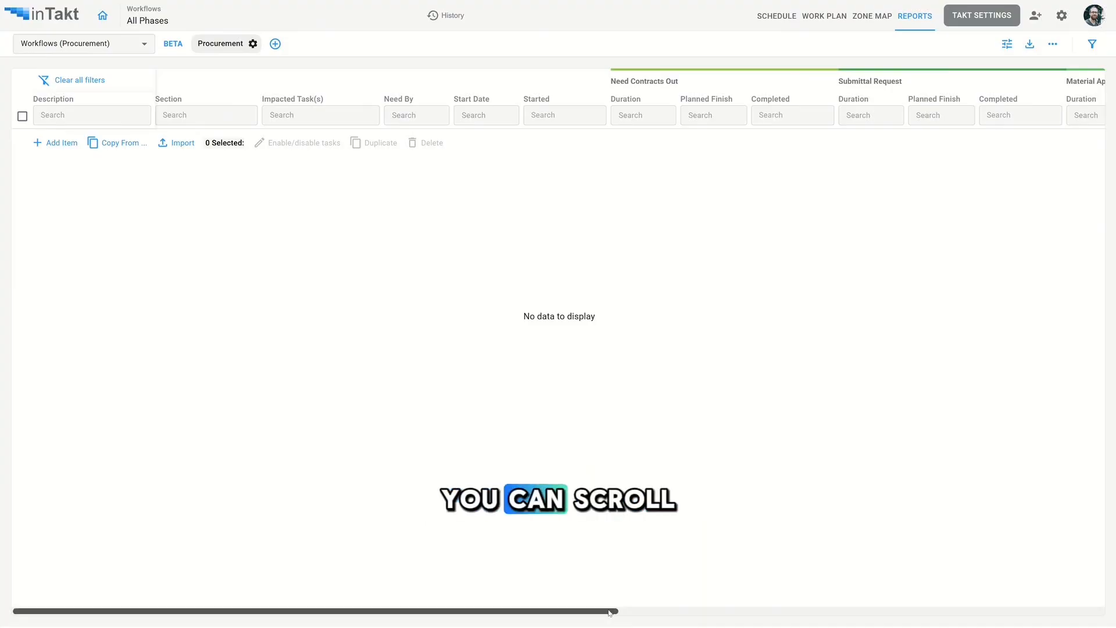
left_click_drag(614, 610, 529, 612)
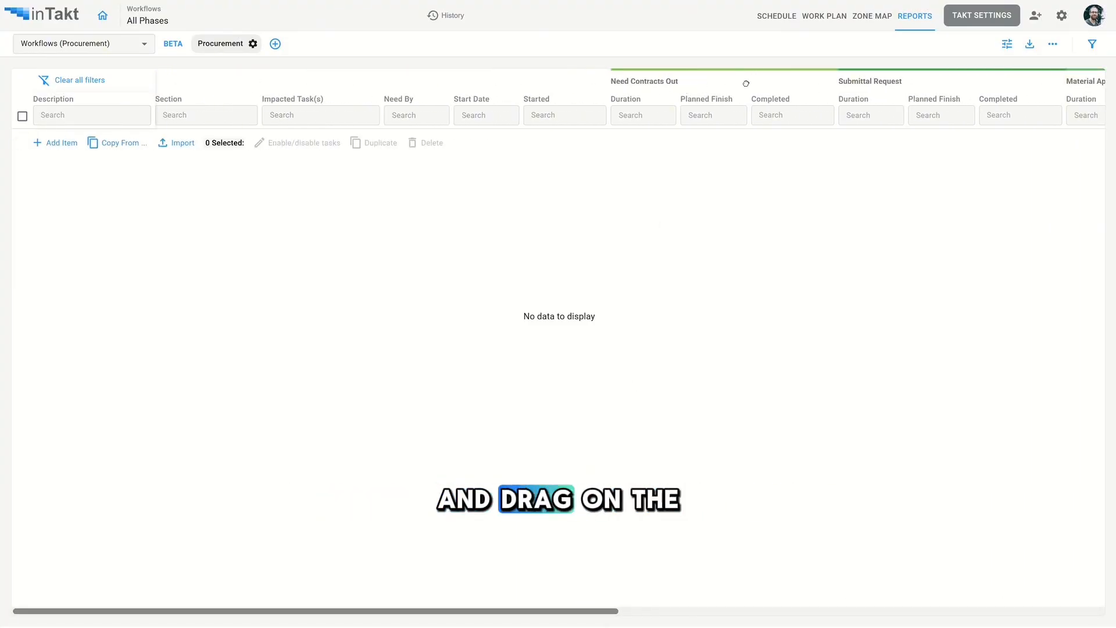
left_click_drag(746, 83, 473, 97)
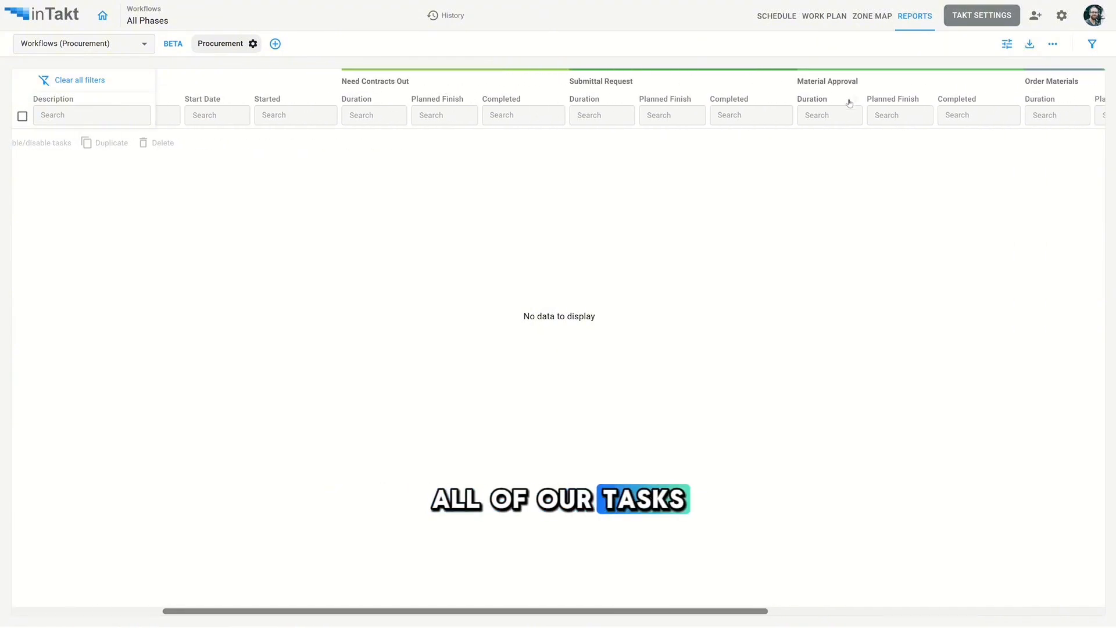
left_click_drag(939, 81, 1079, 91)
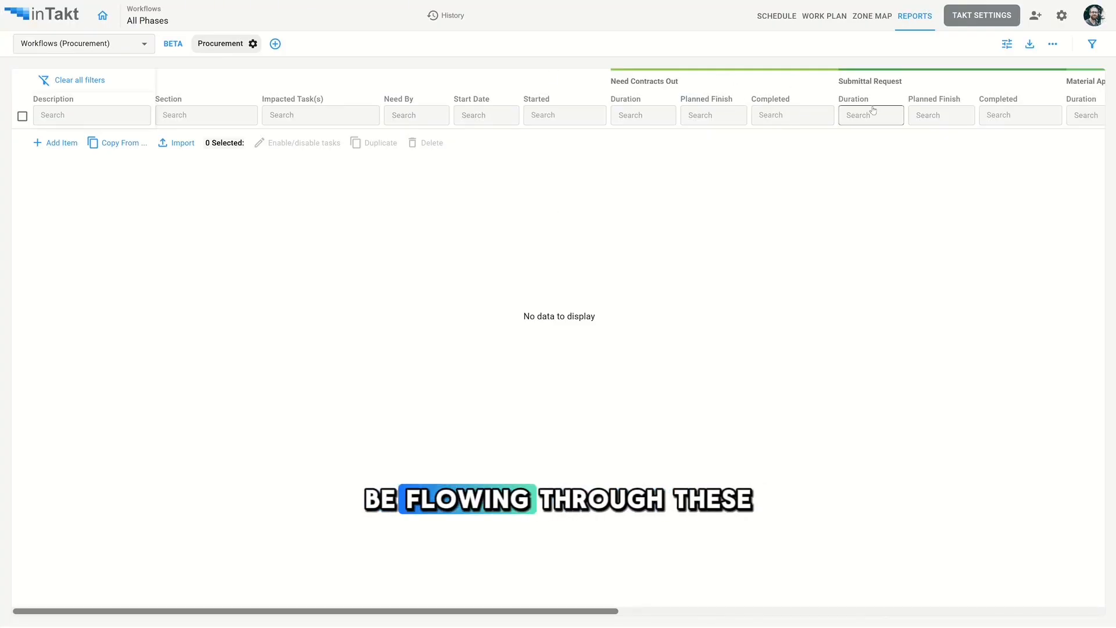
- Add a workflow item Metal Studs assigned to the Metals section
left_click(57, 145)
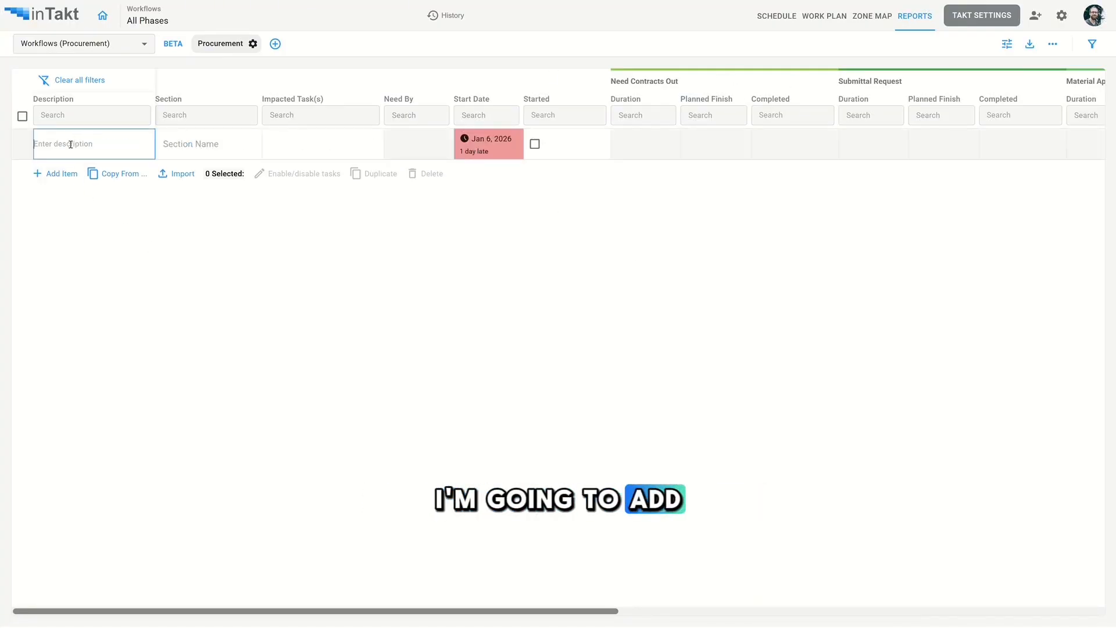
type("Metal Studs")
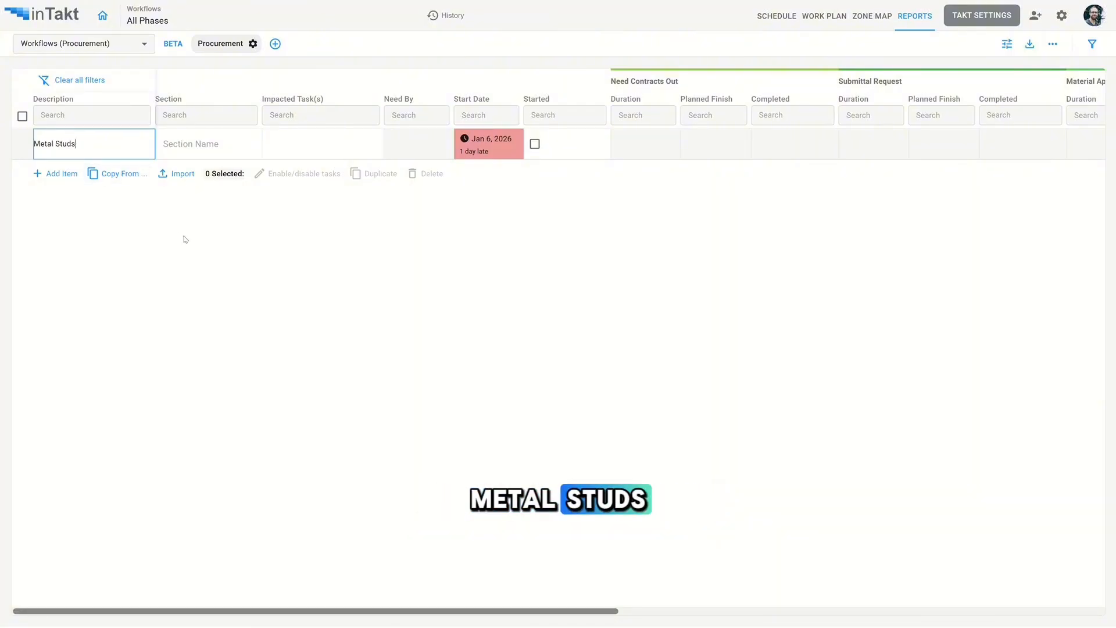
key("Tab")
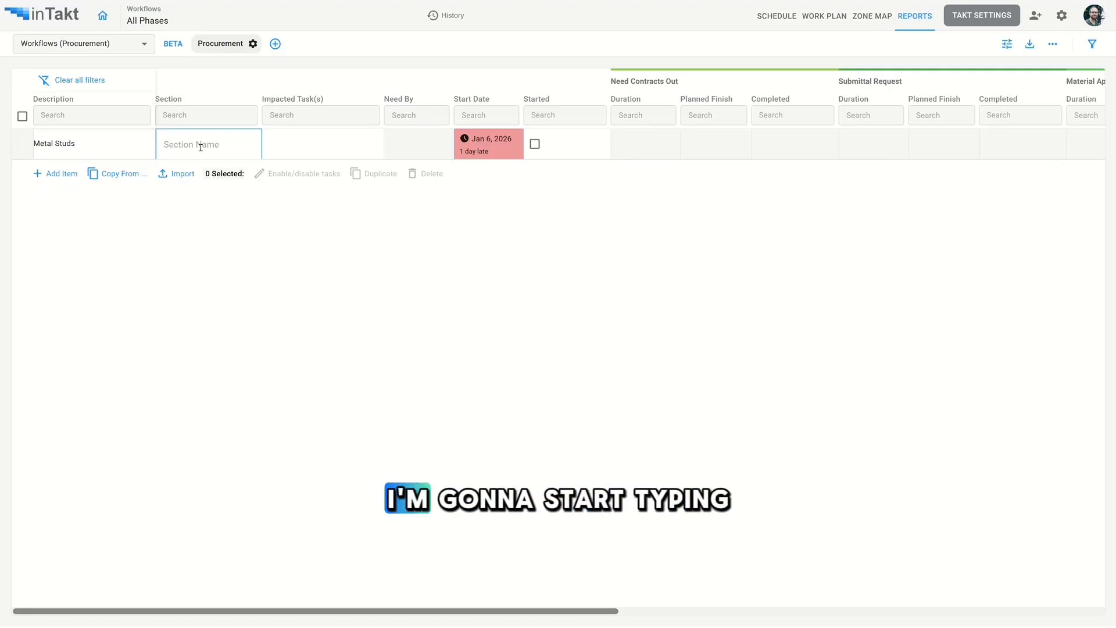
type("Met")
key("Down")
key("Return")
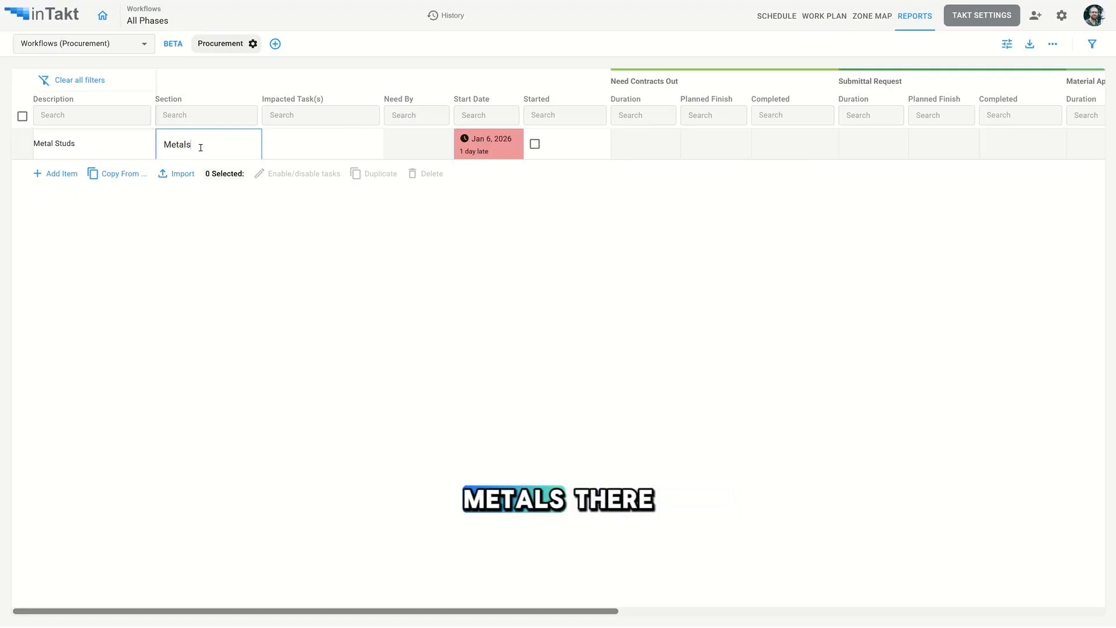
key("Return")
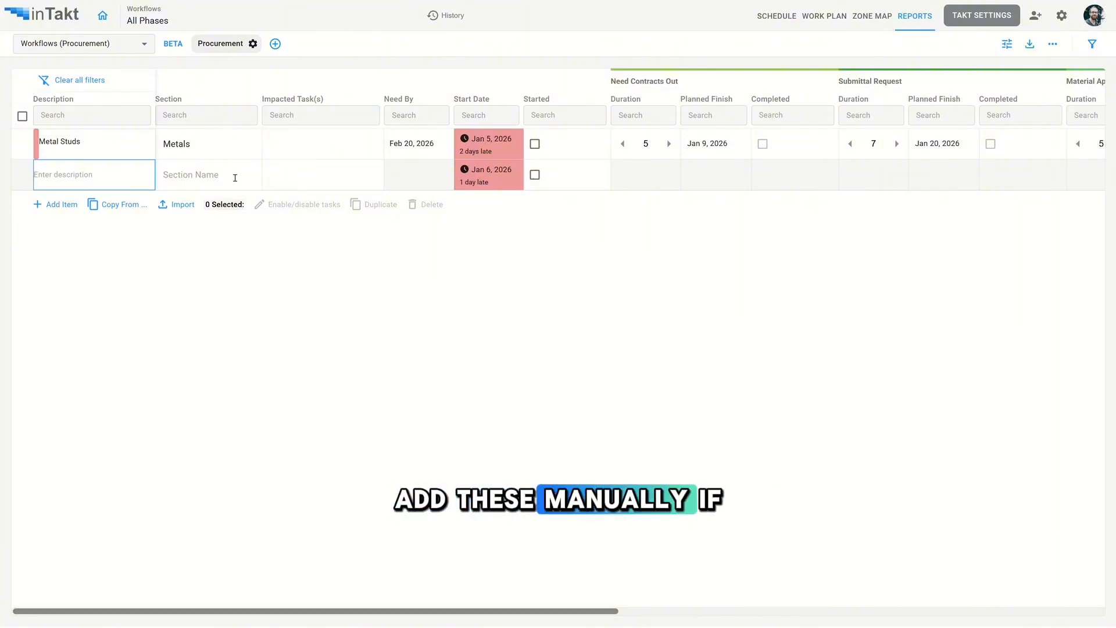
left_click(244, 252)
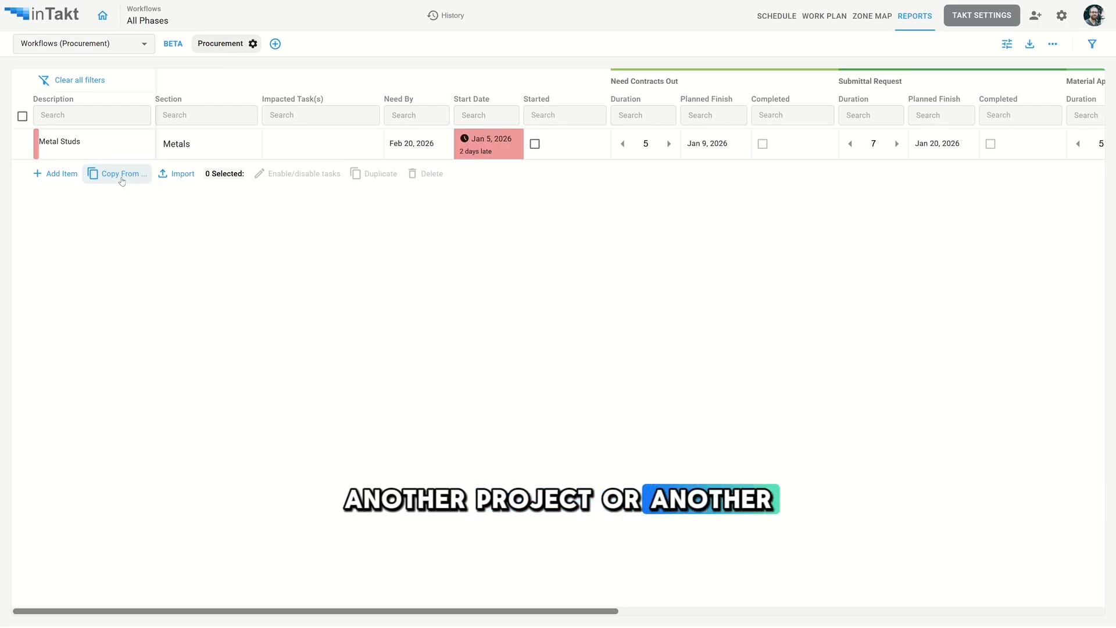
- Download the sample CSV template and import workflow items from workflow-demo.csv
left_click(182, 176)
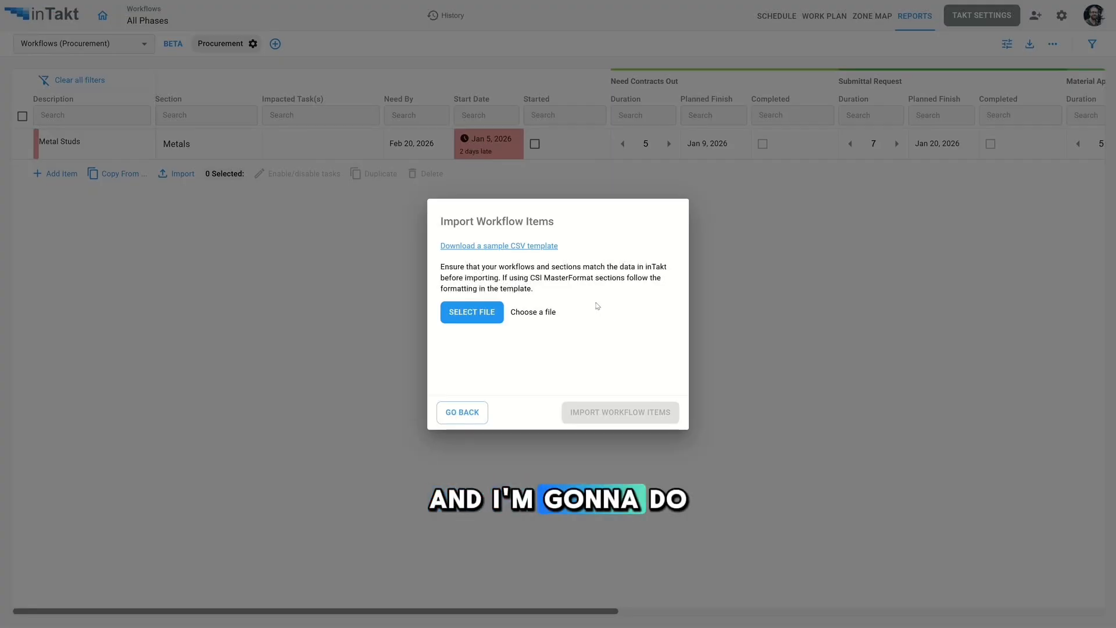
left_click(520, 248)
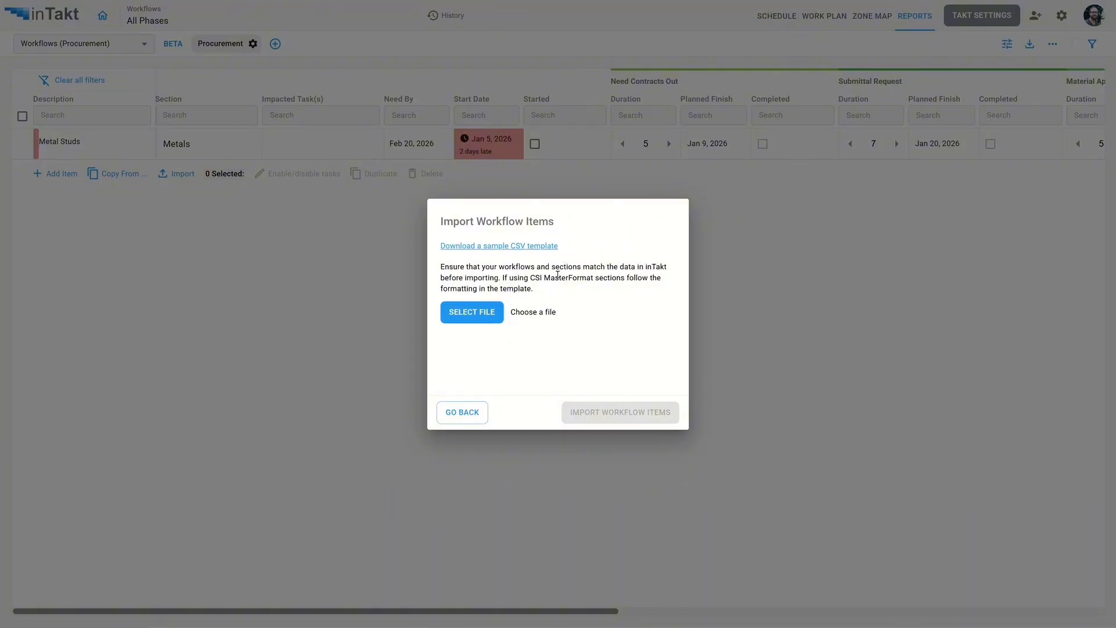
left_click(472, 312)
double_click(52, 80)
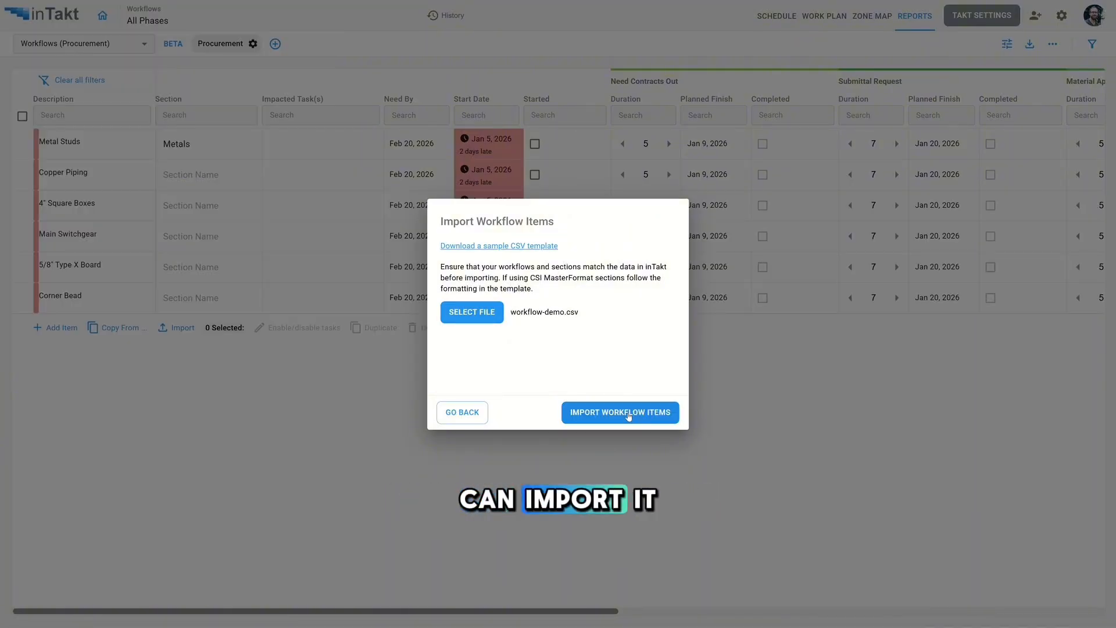
left_click(628, 415)
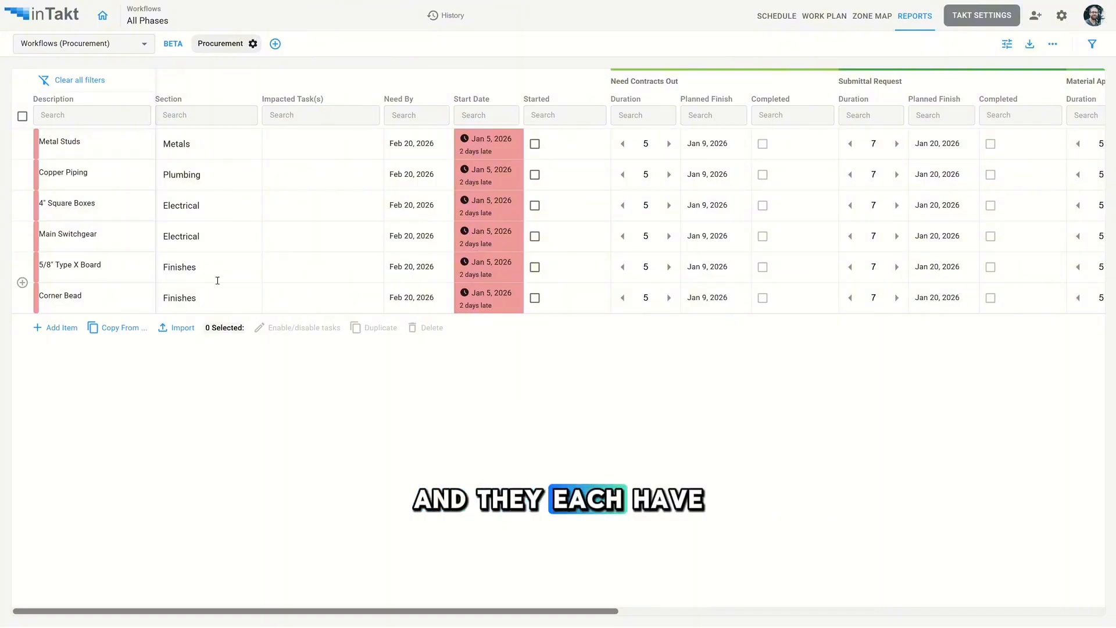
- Open the schedule and turn off the Lock Line display option
left_click(777, 17)
left_click(904, 43)
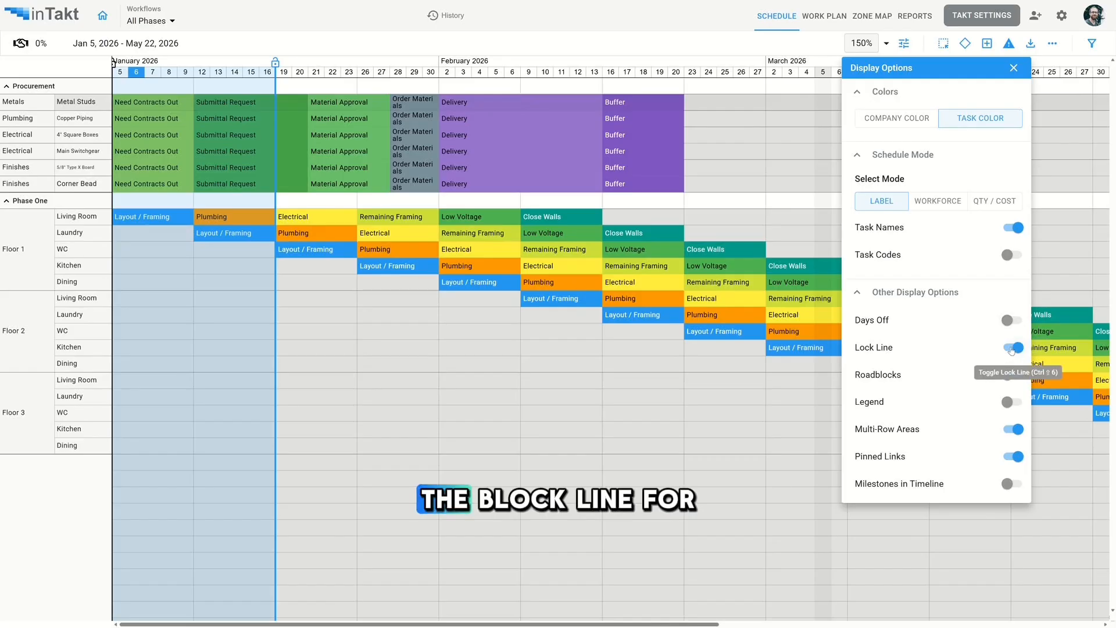
left_click(1012, 349)
left_click(1014, 68)
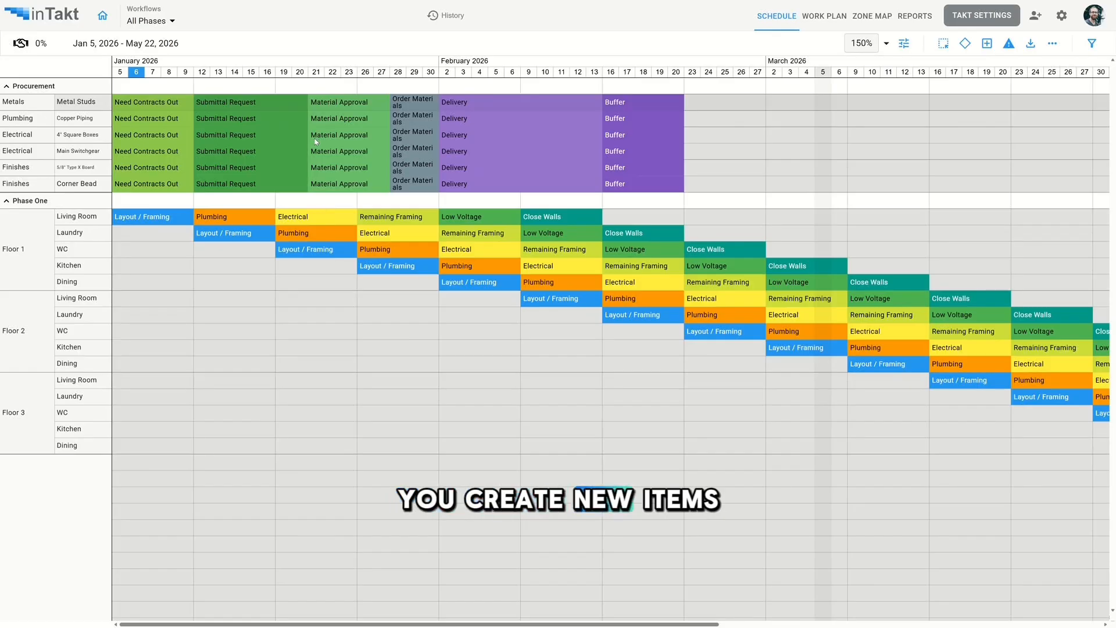
- Turn the Lock Line display option back on
left_click(904, 43)
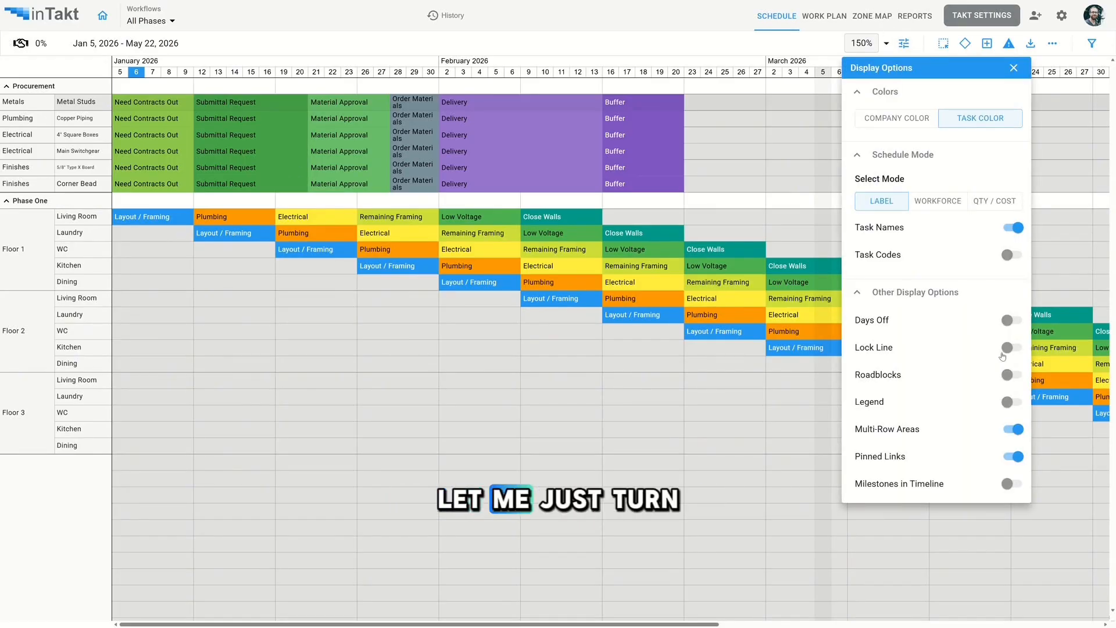
left_click(1013, 347)
left_click(1014, 69)
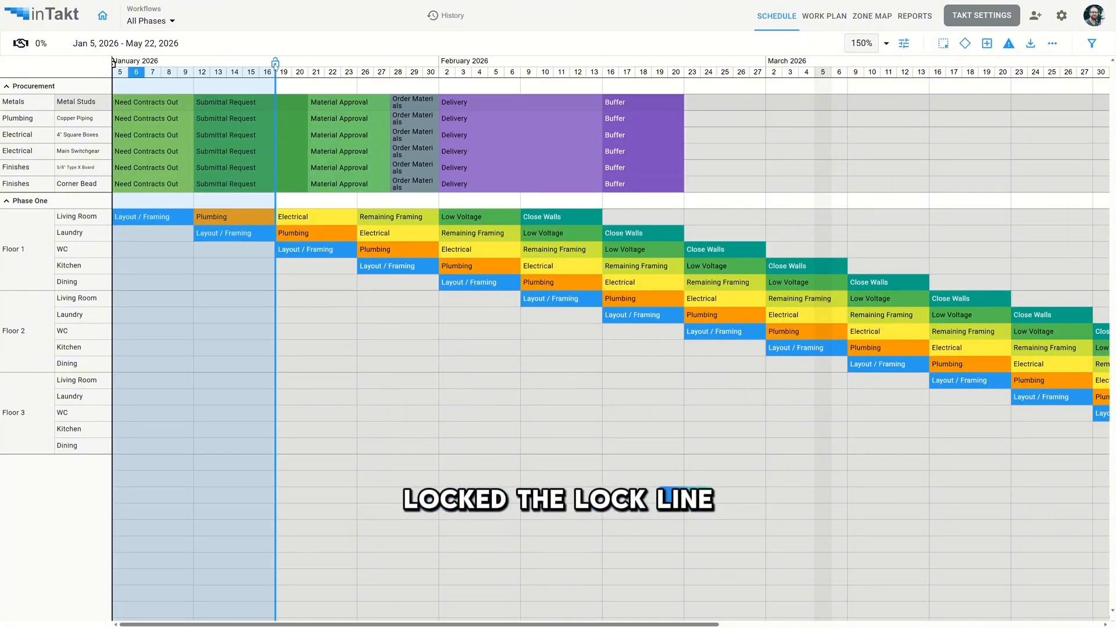
- Add the comment 20ga to the Metal Studs item in the Procurement workflow table
left_click(913, 17)
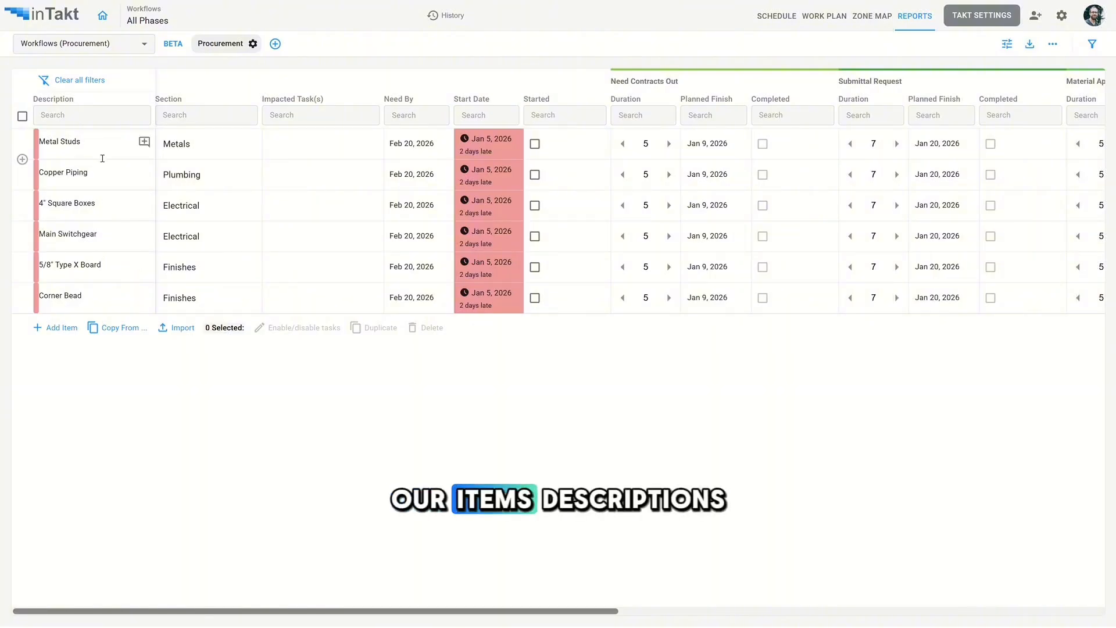
left_click(144, 143)
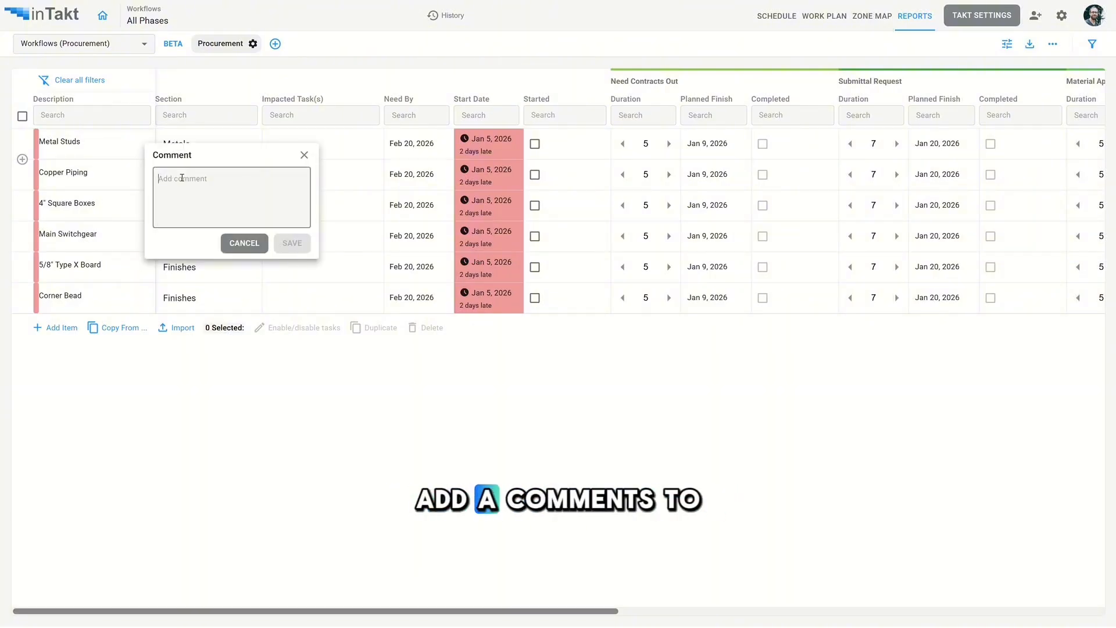
type("20ga")
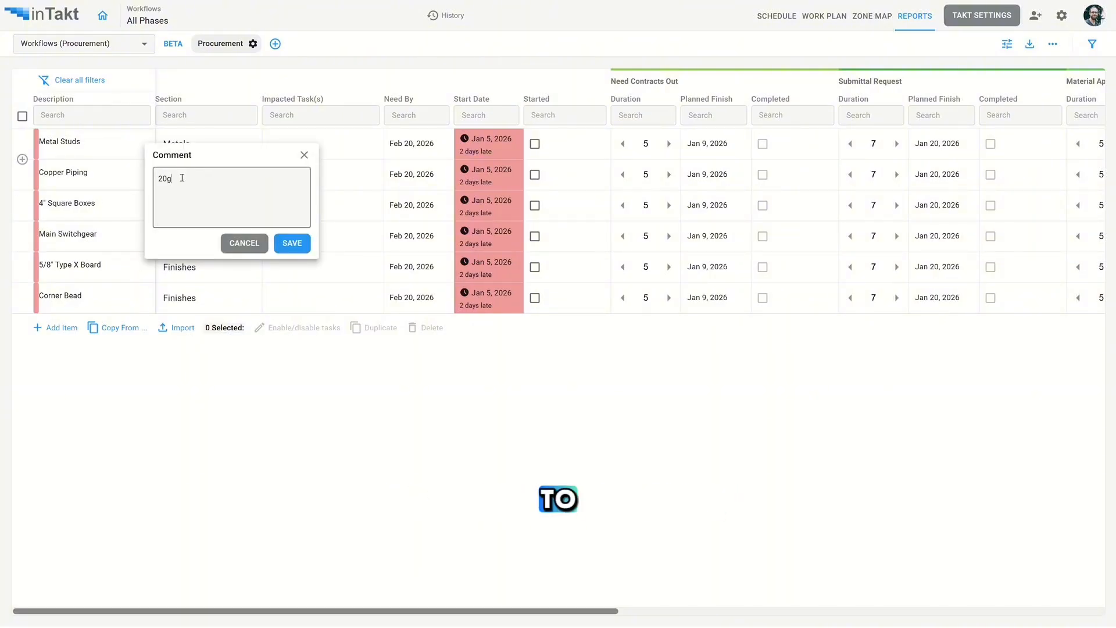
left_click(292, 247)
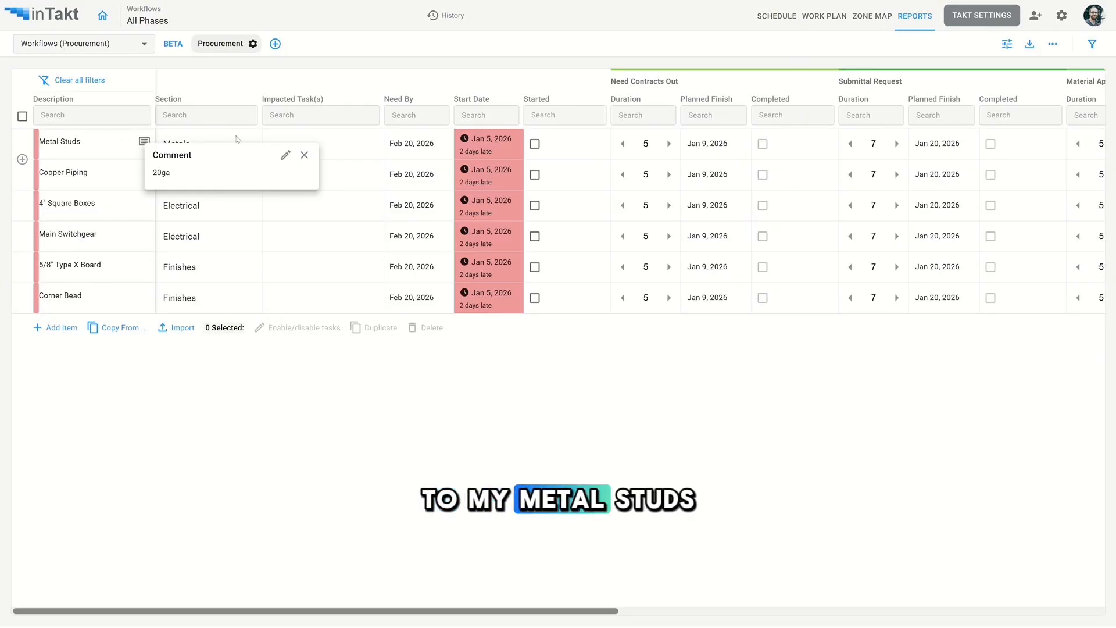
left_click(306, 155)
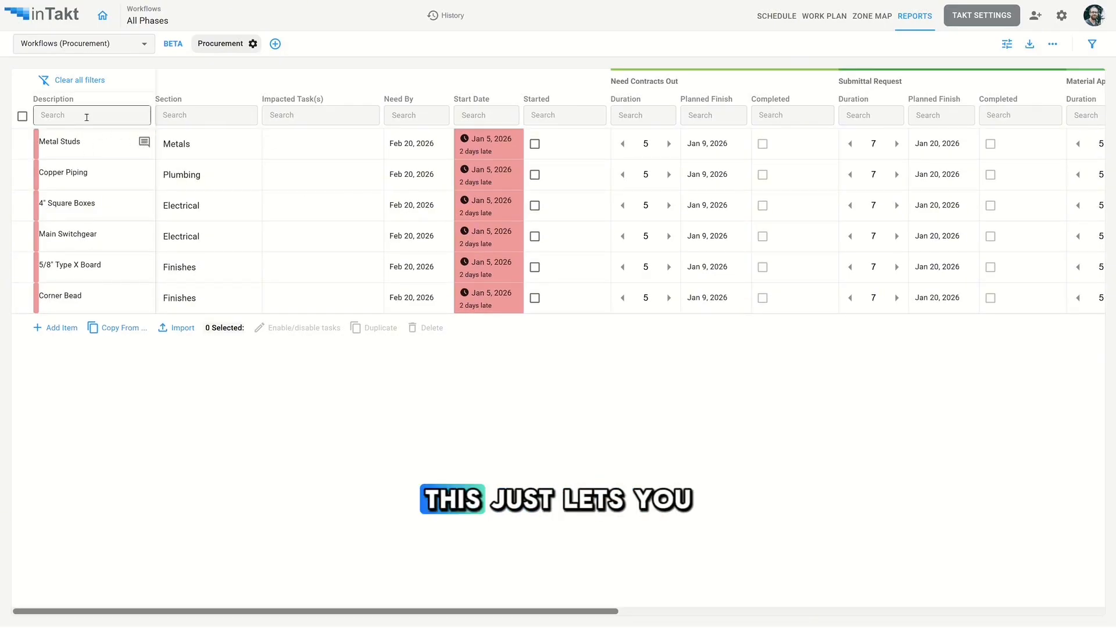
- Review the Metal Studs comment and scroll through the items' task durations and planned finish dates
left_click(144, 143)
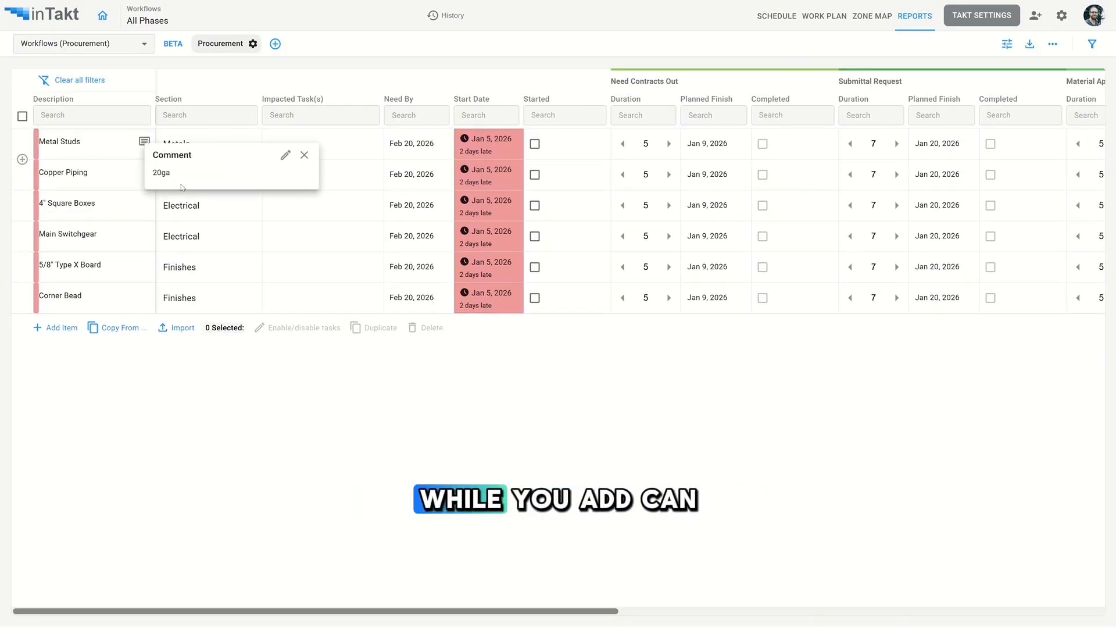
left_click(306, 155)
left_click(329, 444)
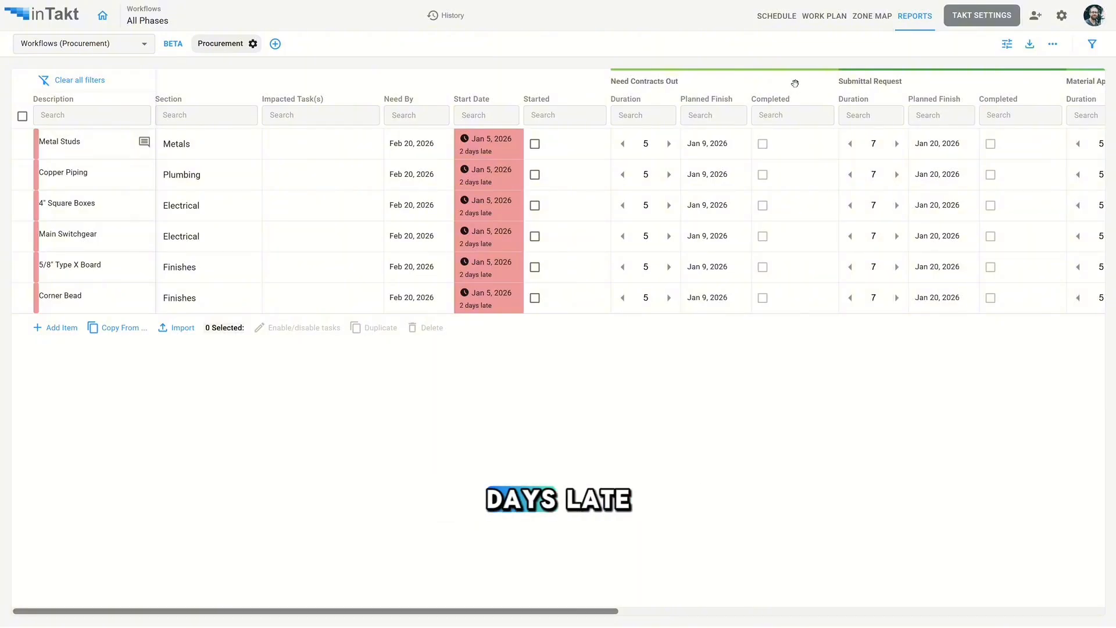
scroll(795, 83, "right", 5)
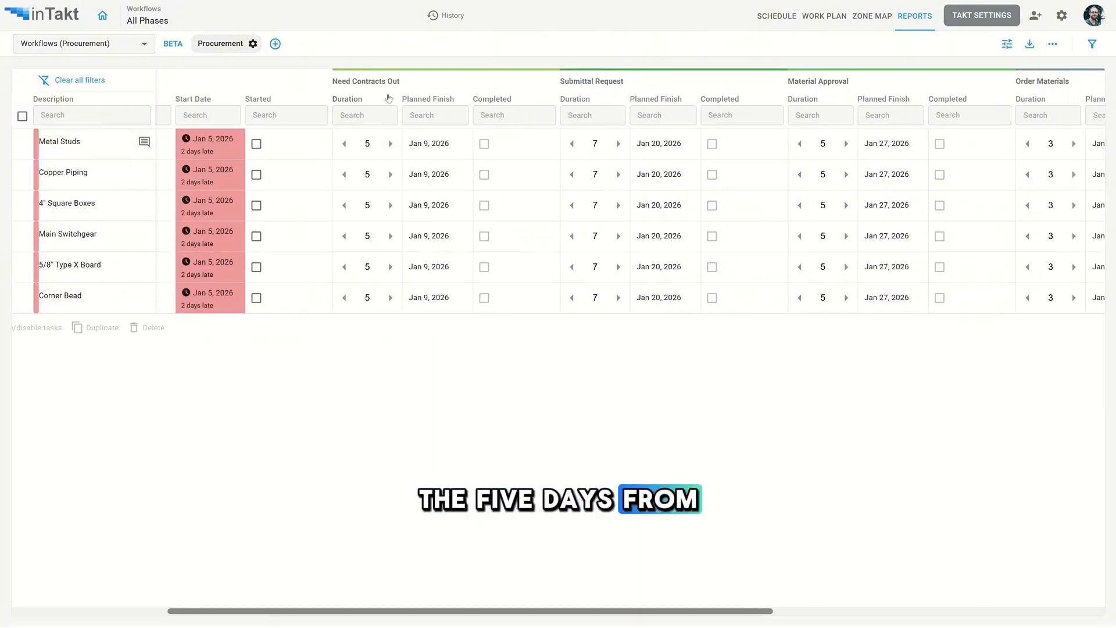
scroll(730, 92, "right", 8)
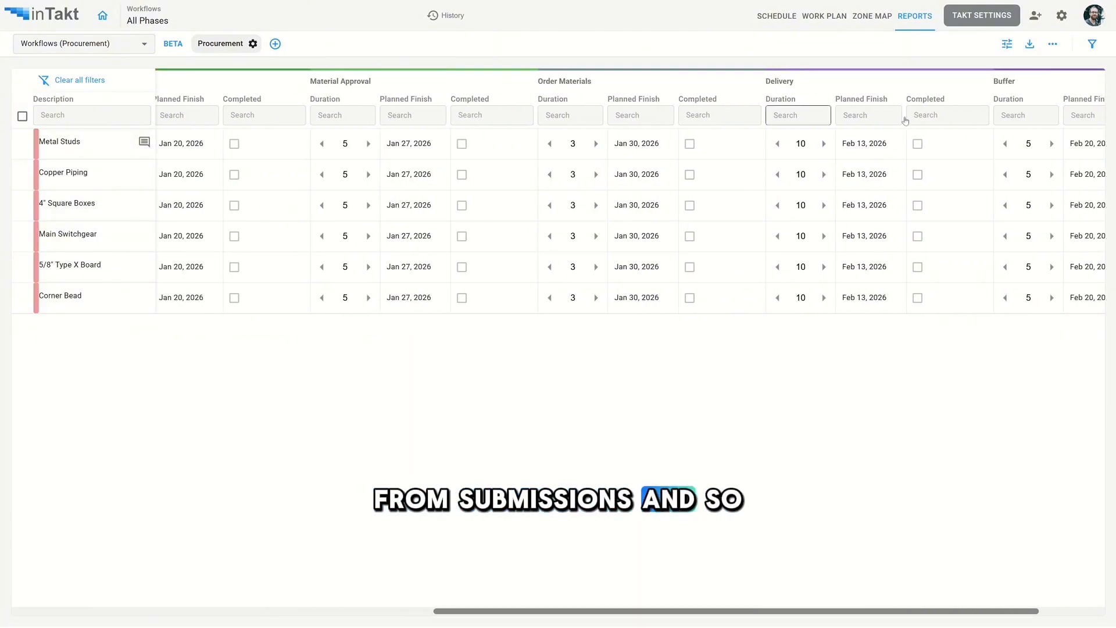
scroll(944, 82, "right", 2)
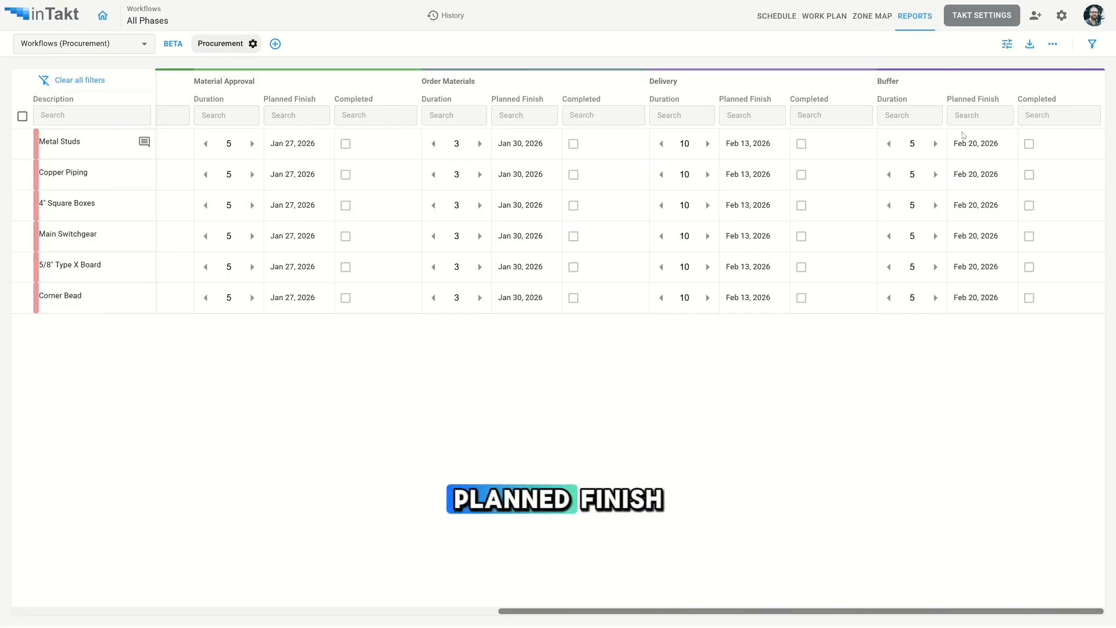
scroll(1094, 61, "left", 8)
scroll(501, 82, "left", 7)
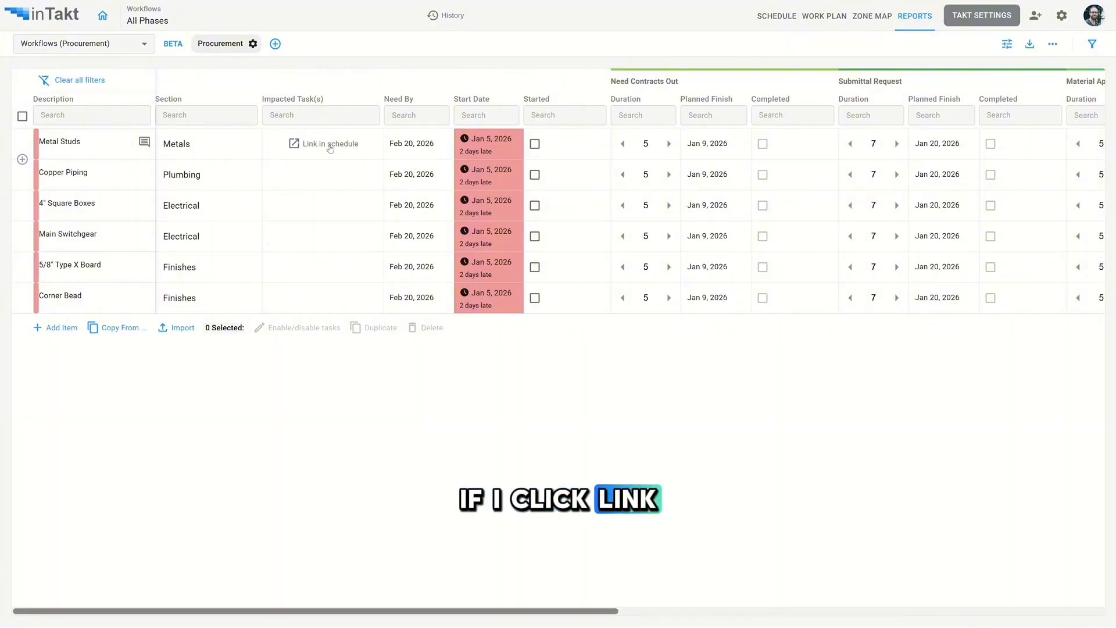
- Link the Metal Studs Buffer as a predecessor of Layout / Framing in Floor 1 Living Room
left_click(330, 144)
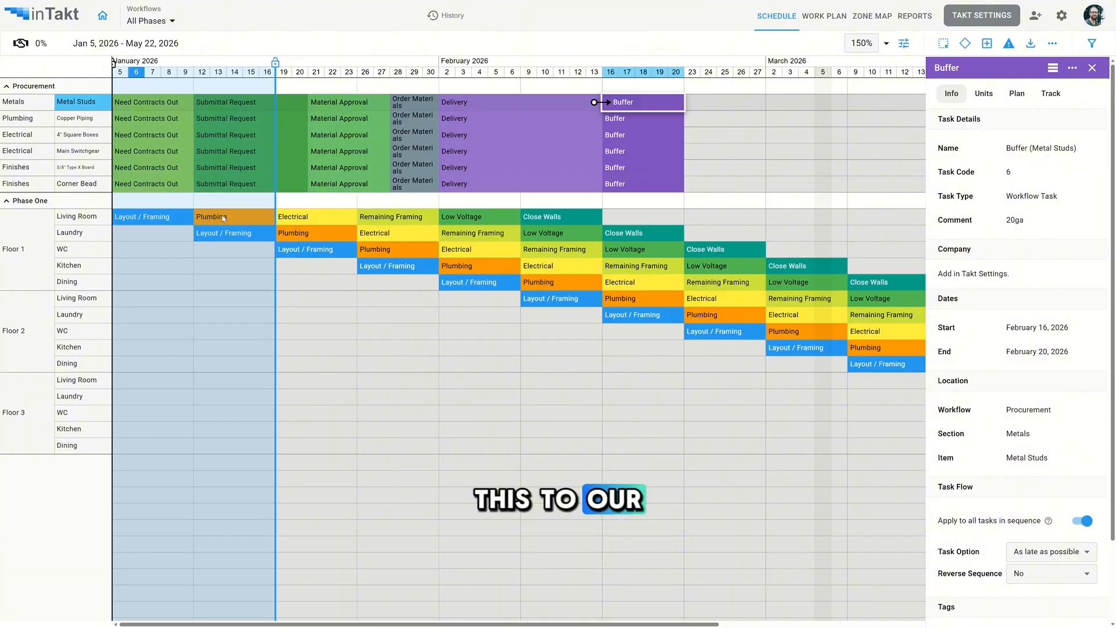
left_click(161, 221)
left_click(1016, 93)
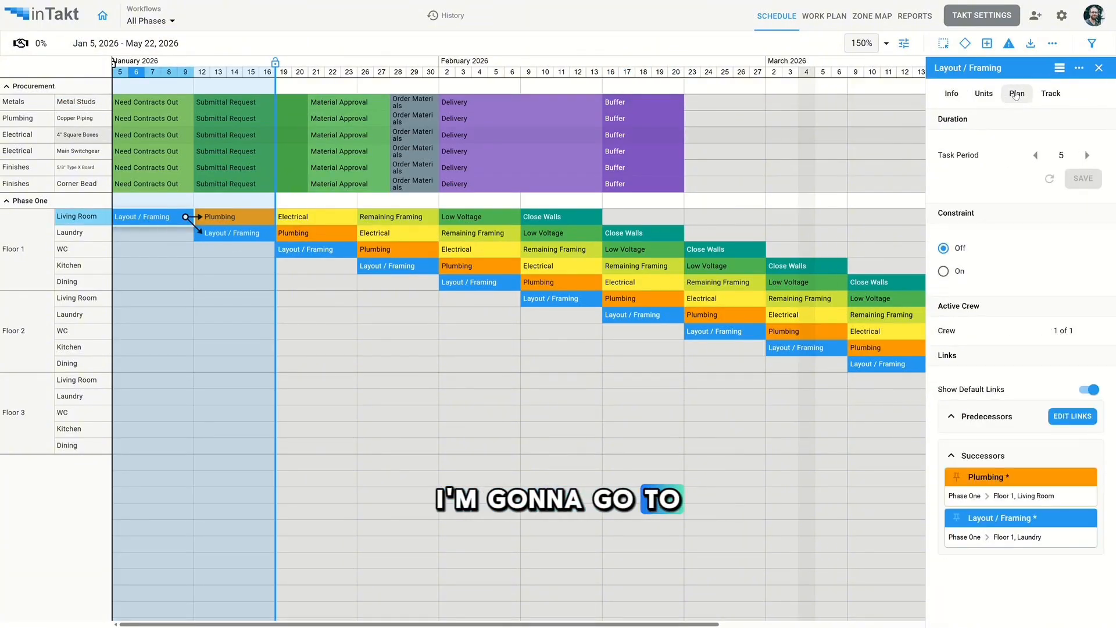
left_click(1073, 416)
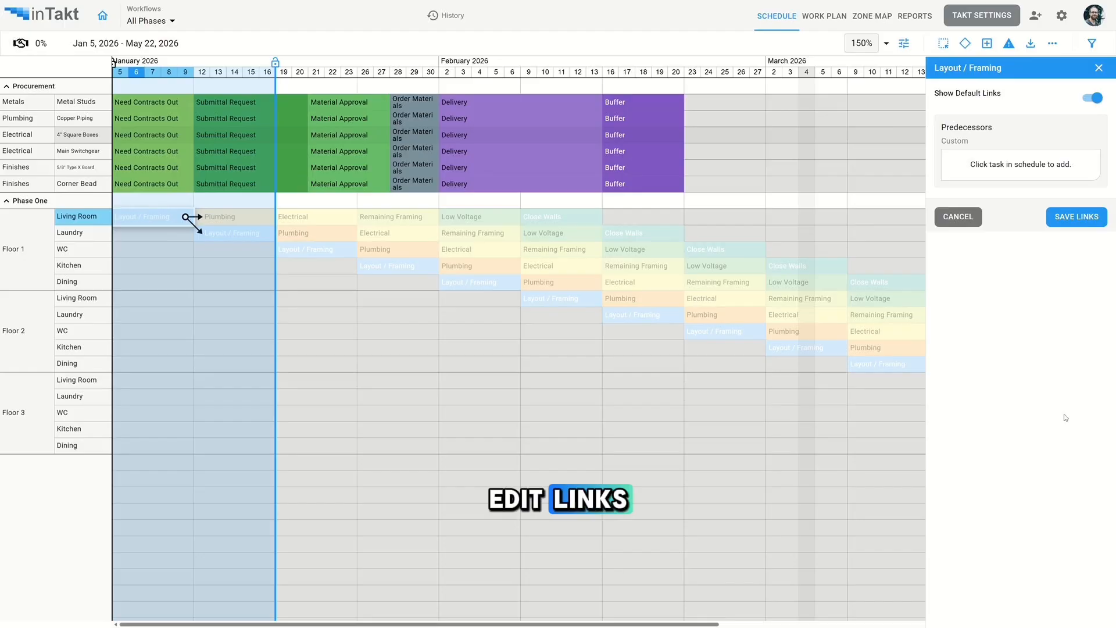
left_click(640, 103)
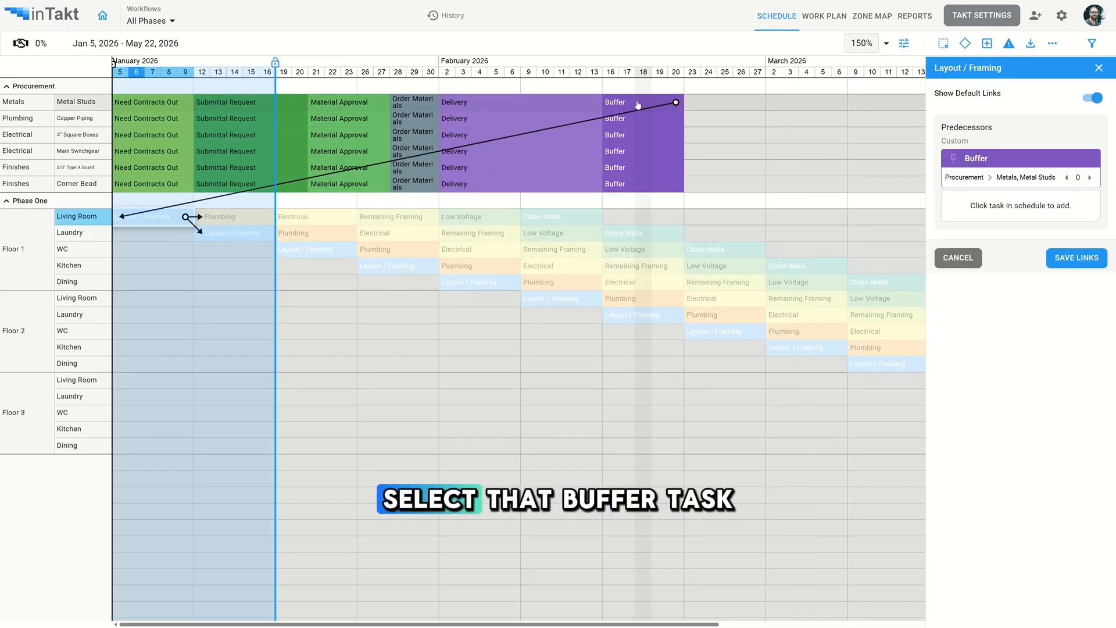
left_click(1072, 259)
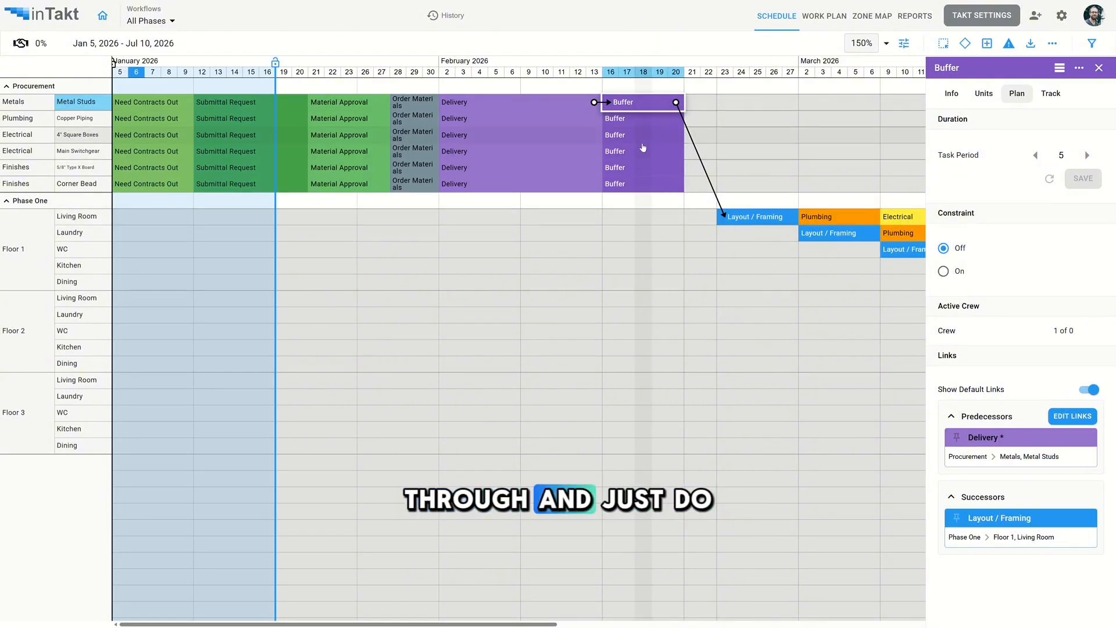
- Link the Copper Piping Buffer as a predecessor of Plumbing in Floor 1 Living Room
left_click(639, 121)
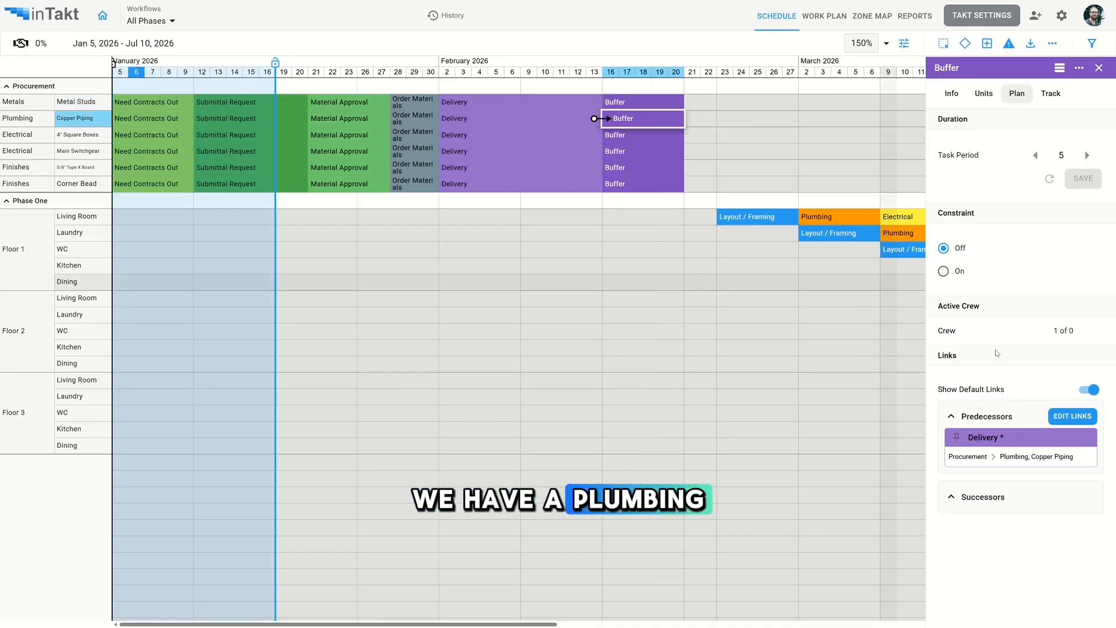
scroll(599, 116, "right", 5)
left_click(605, 219)
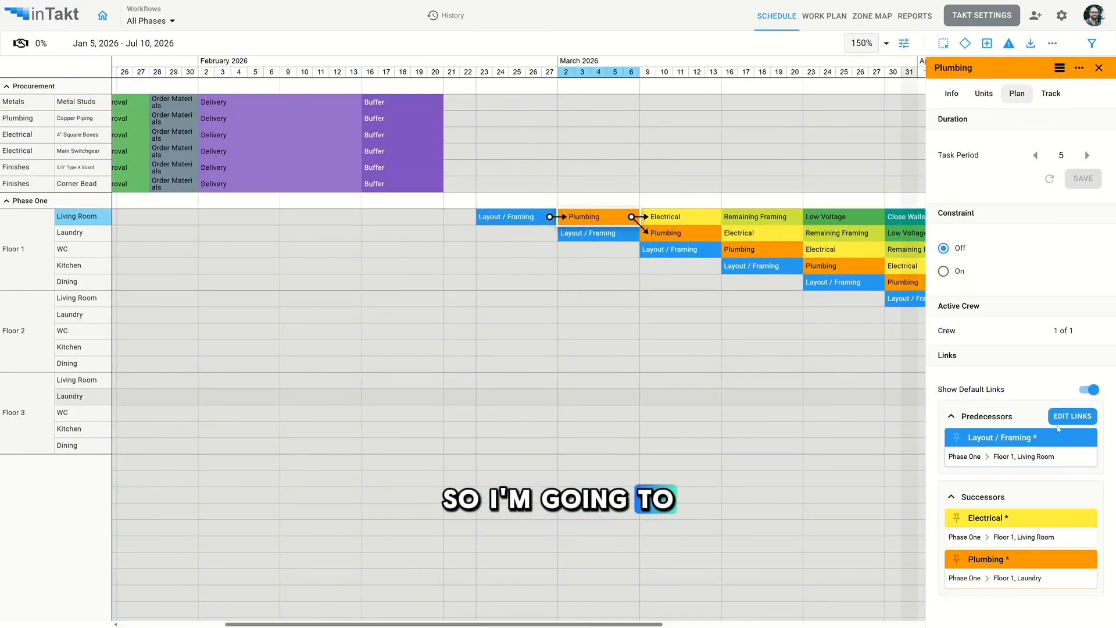
left_click(1061, 415)
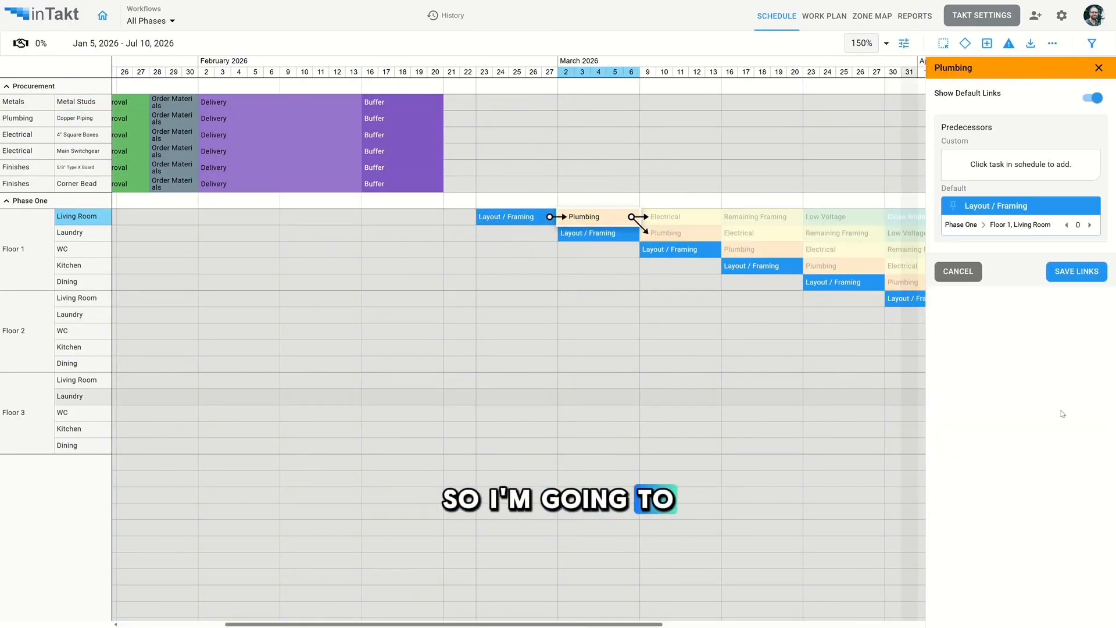
left_click(392, 123)
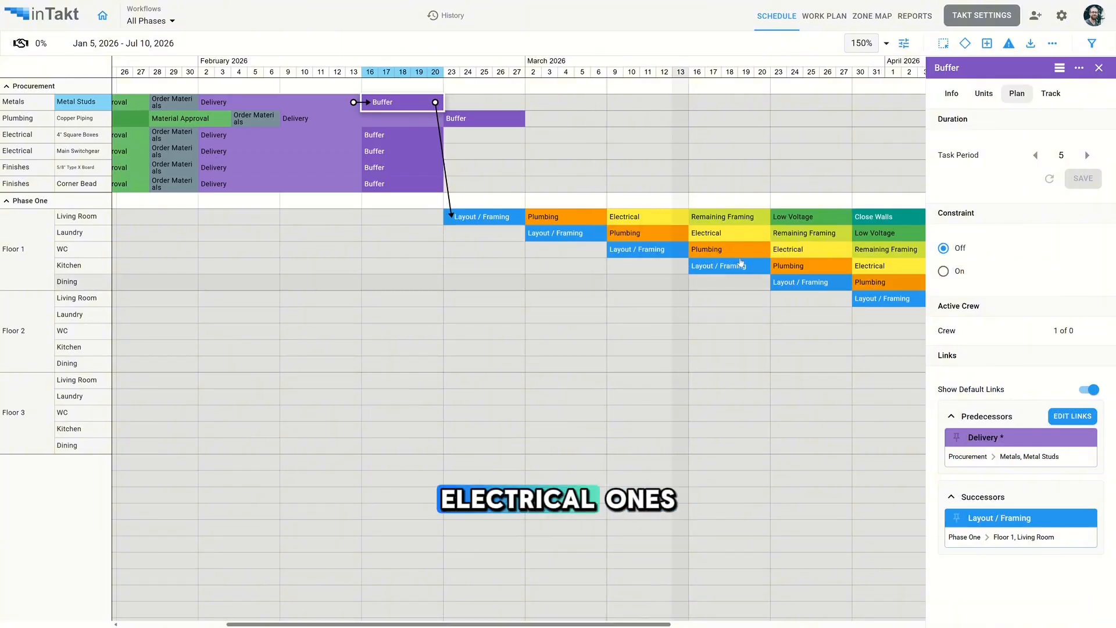
- Link the electrical items' Buffers to Electrical and the finishes items' Buffers to Close Walls in Floor 1 Living Room
left_click(634, 216)
left_click(1073, 416)
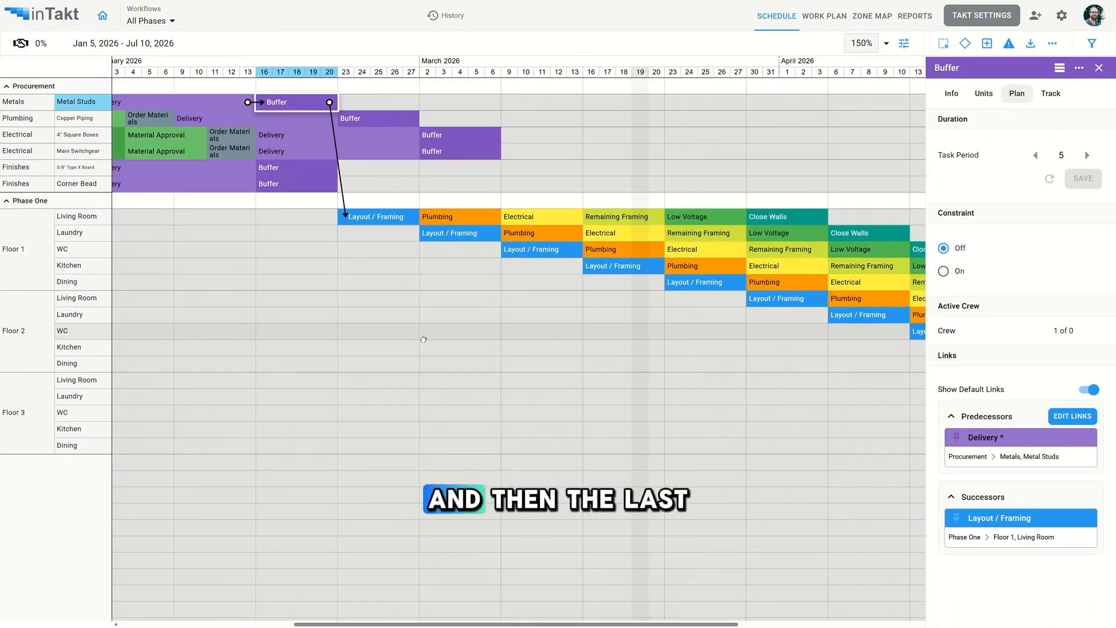
scroll(592, 210, "right", 5)
left_click(520, 219)
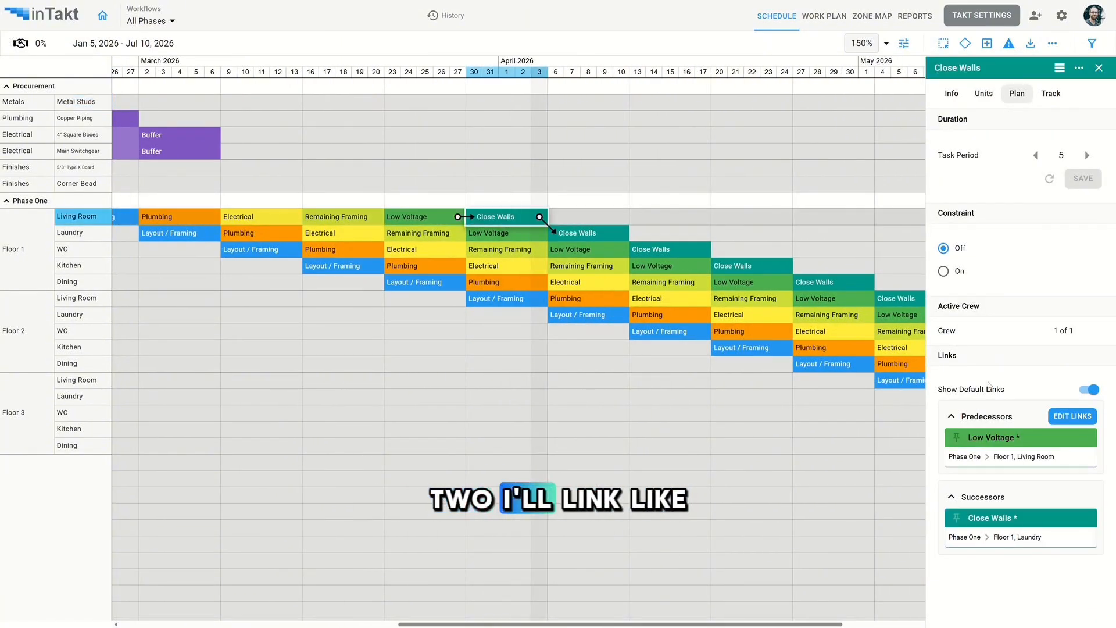
left_click(1072, 416)
scroll(368, 172, "left", 3)
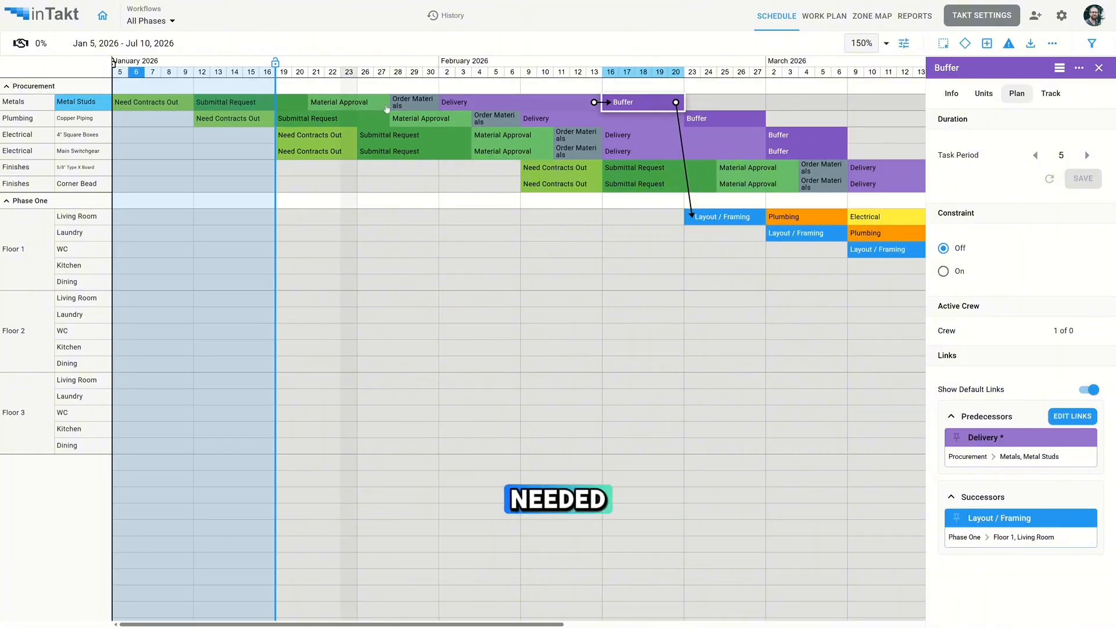
- Review the linked procurement tasks across the schedule and close the task panel
scroll(756, 280, "right", 3)
scroll(727, 309, "left", 3)
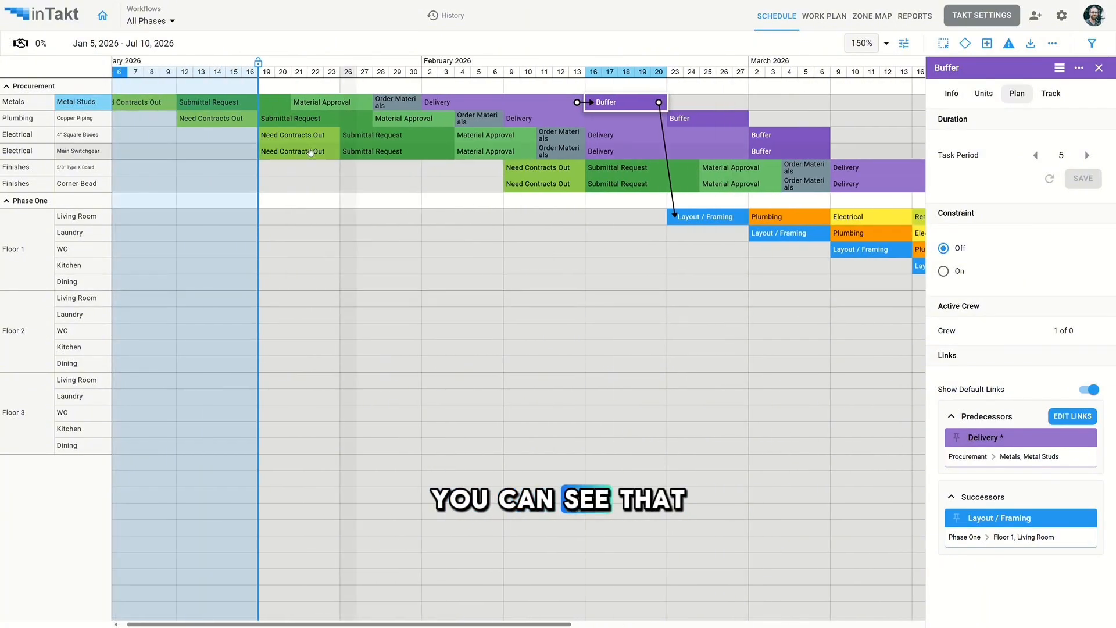
scroll(458, 156, "right", 4)
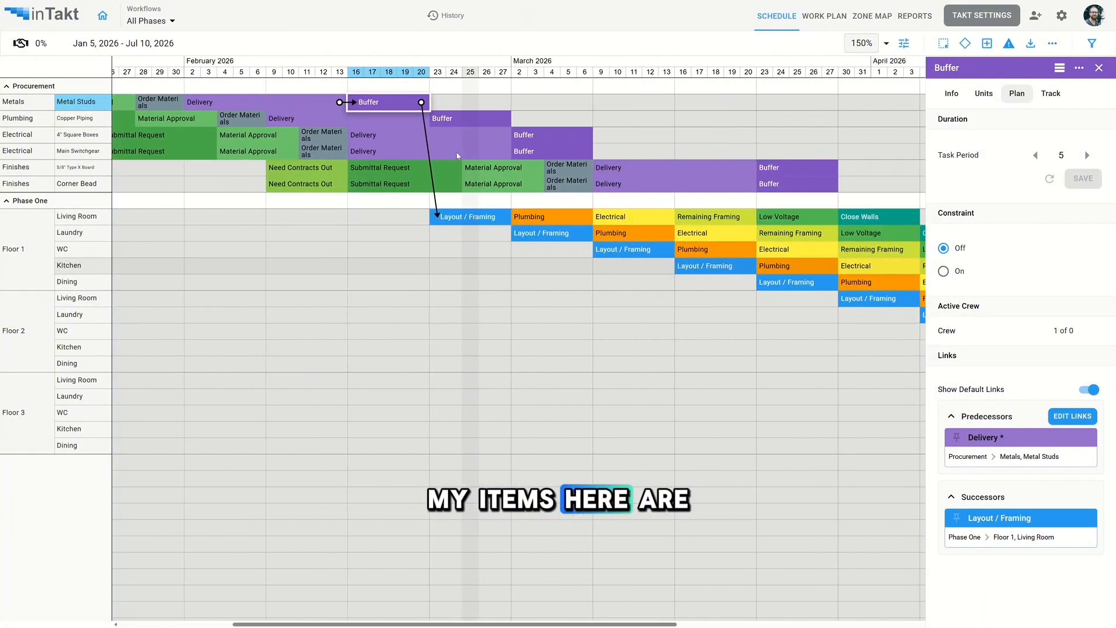
left_click(1099, 68)
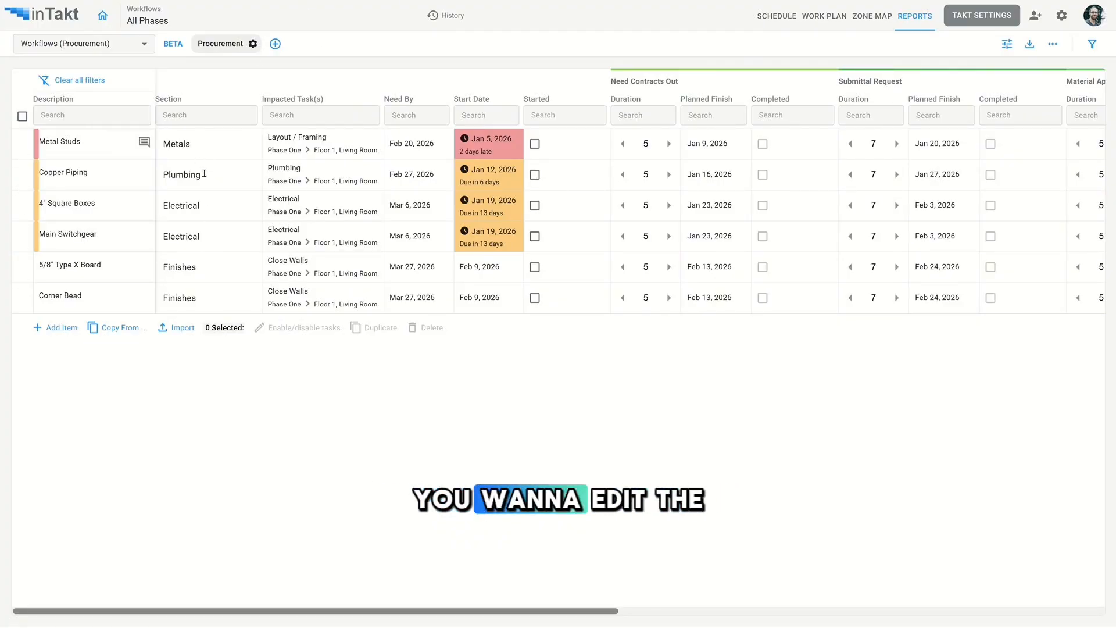
left_click(254, 45)
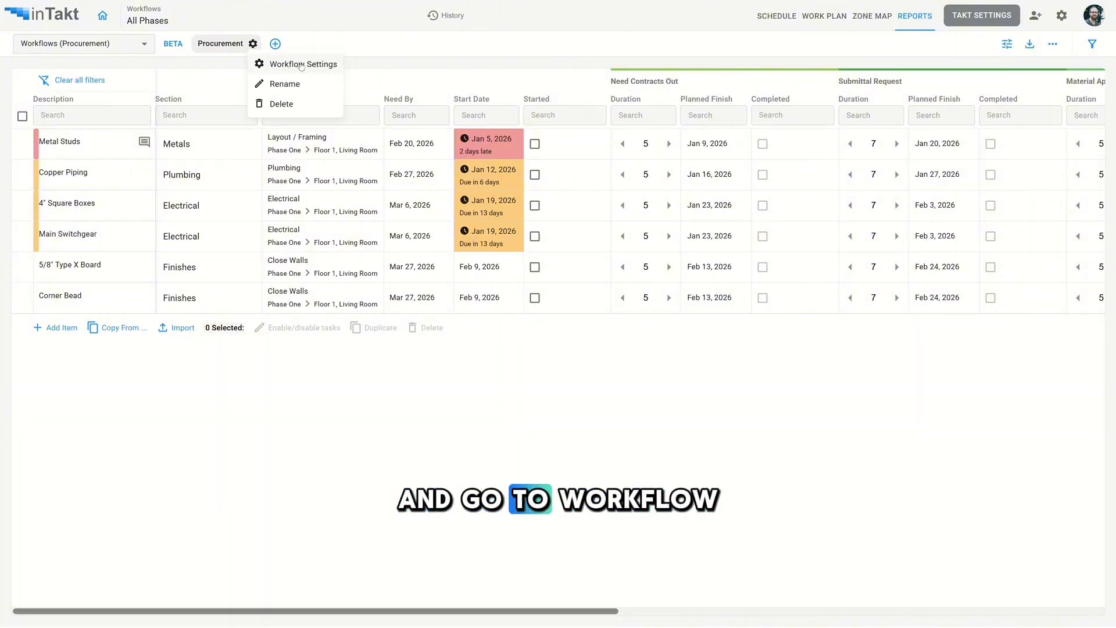
double_click(220, 44)
left_click_drag(260, 44, 193, 48)
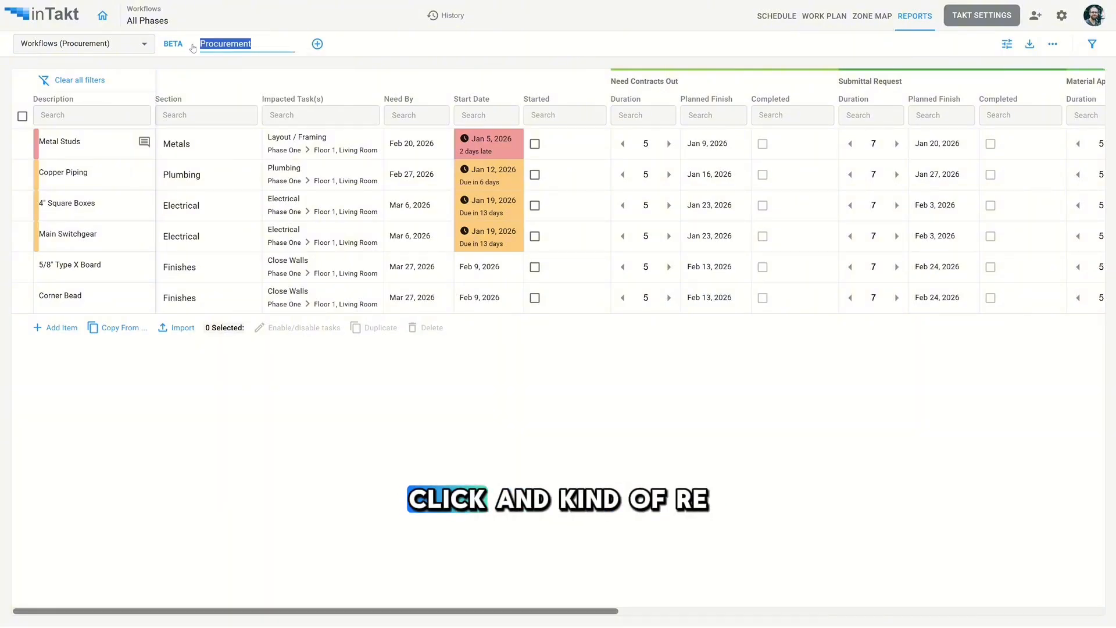
left_click(269, 42)
key("Return")
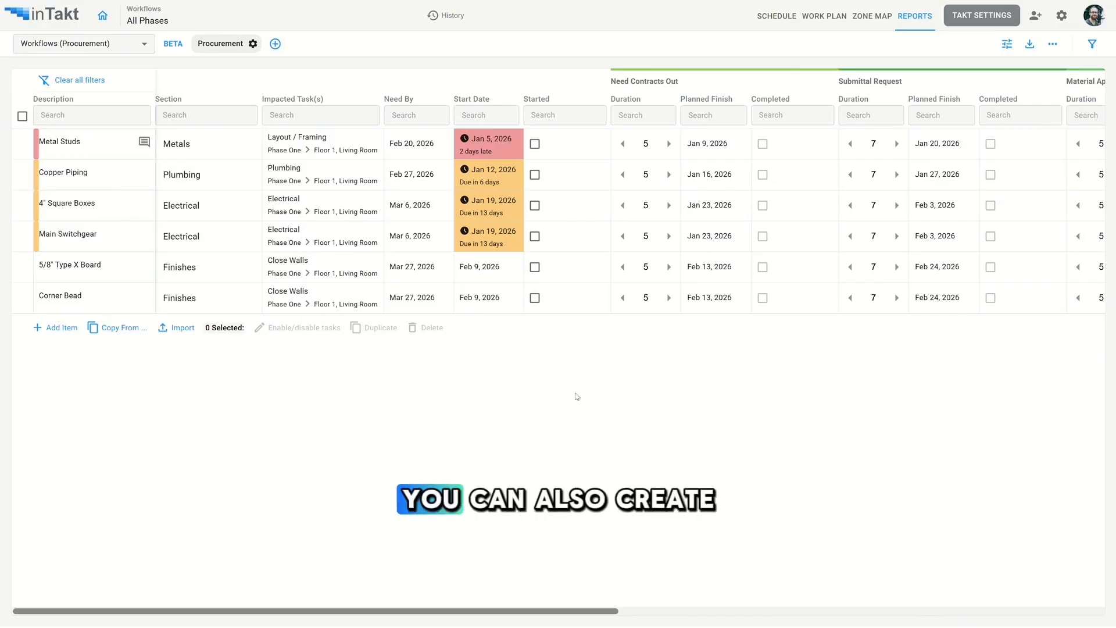
- Create a new workflow named Second with a section A
left_click(276, 44)
left_click_drag(229, 40, 114, 41)
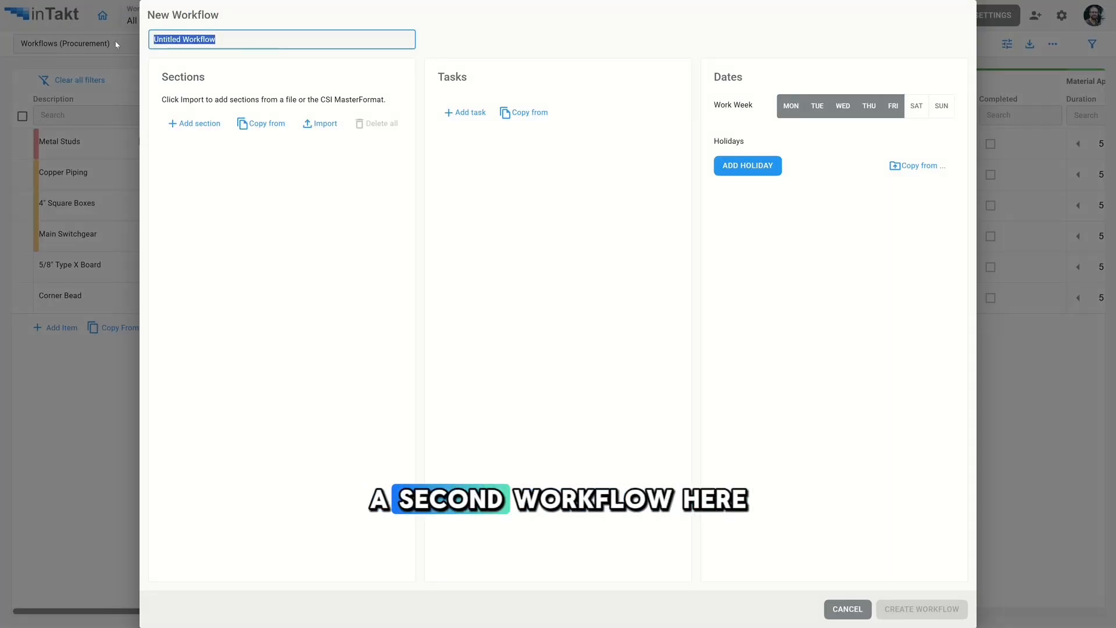
type("Second")
left_click(196, 123)
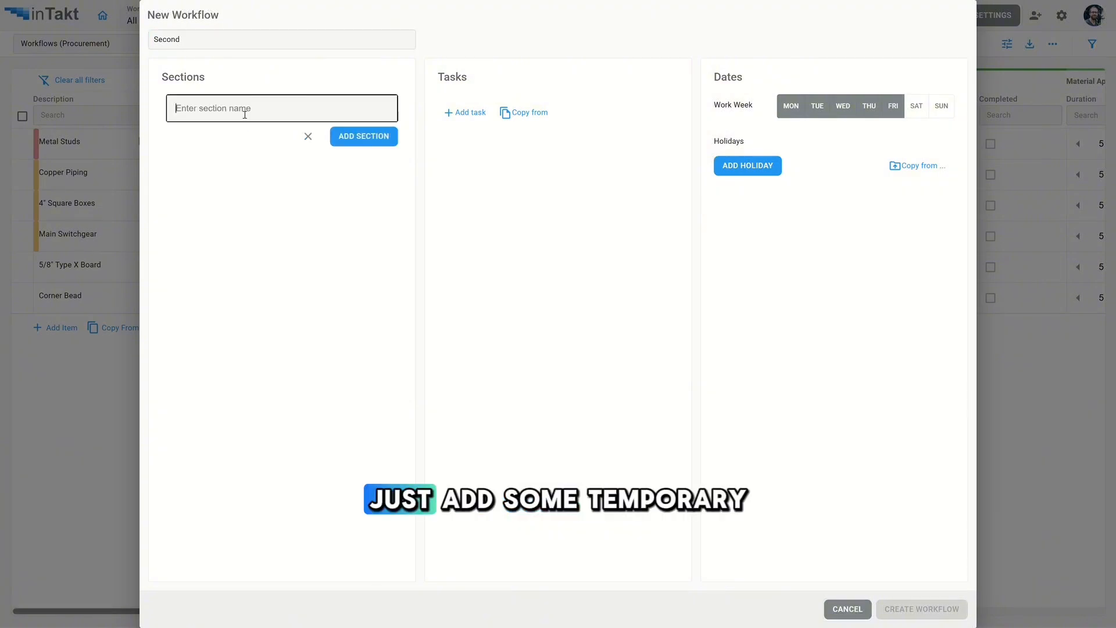
type("A")
left_click(378, 141)
left_click(922, 609)
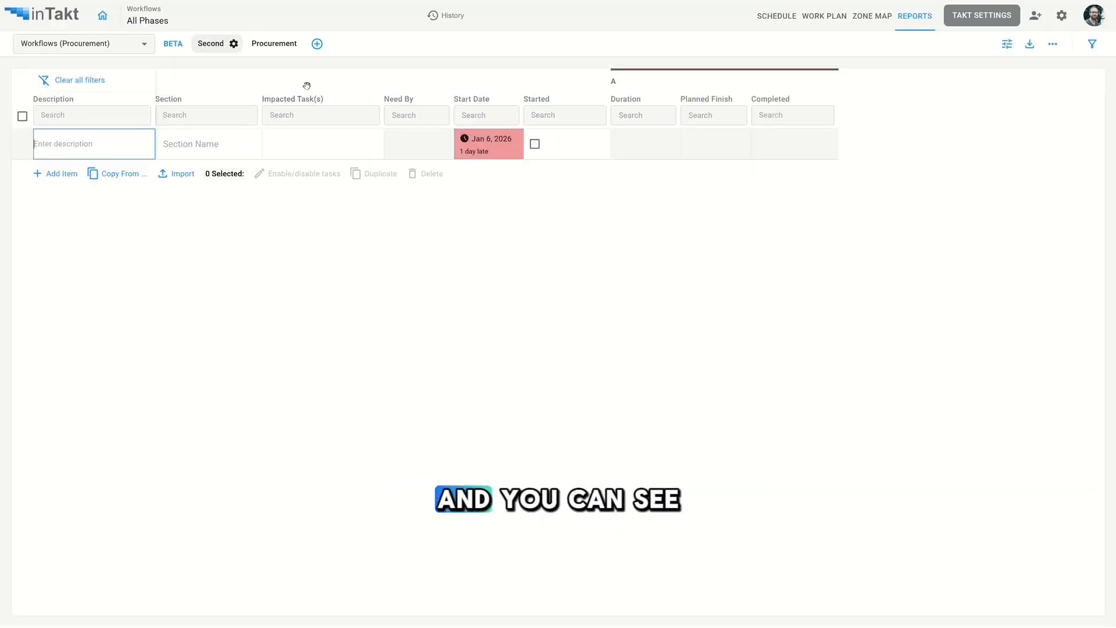
- Delete the Second workflow
left_click(235, 44)
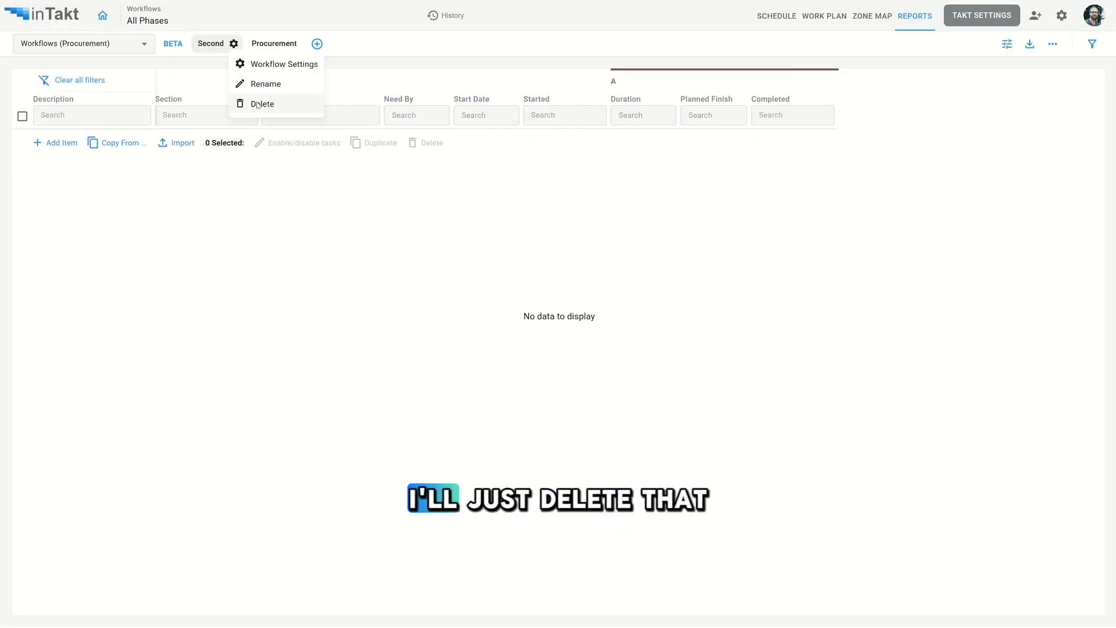
left_click(259, 103)
left_click(671, 366)
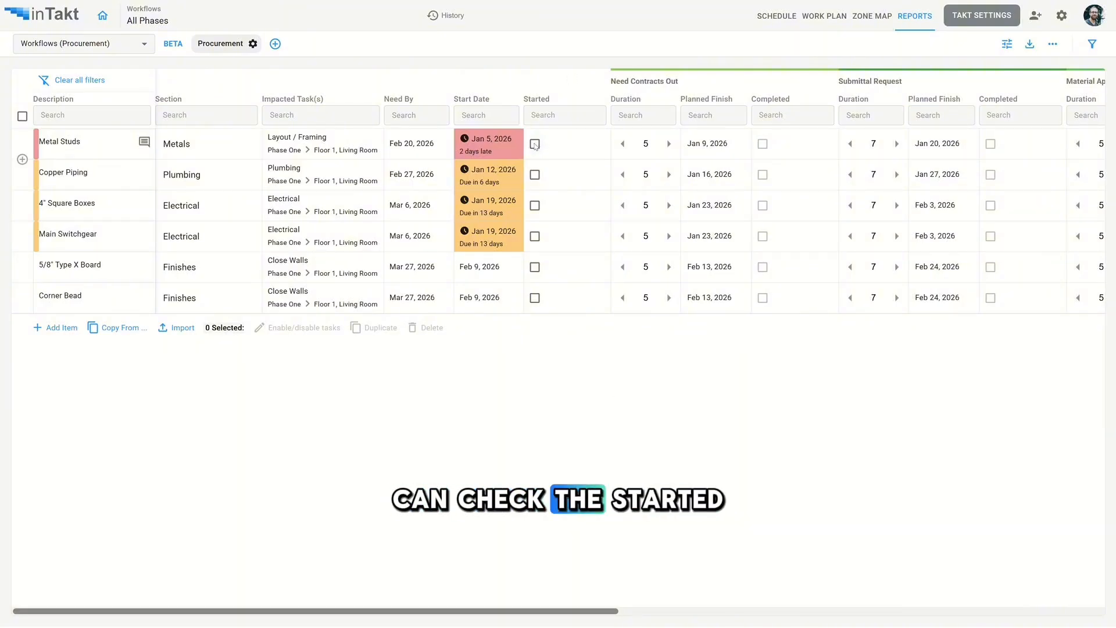
- Mark the Metal Studs item as started
left_click(535, 144)
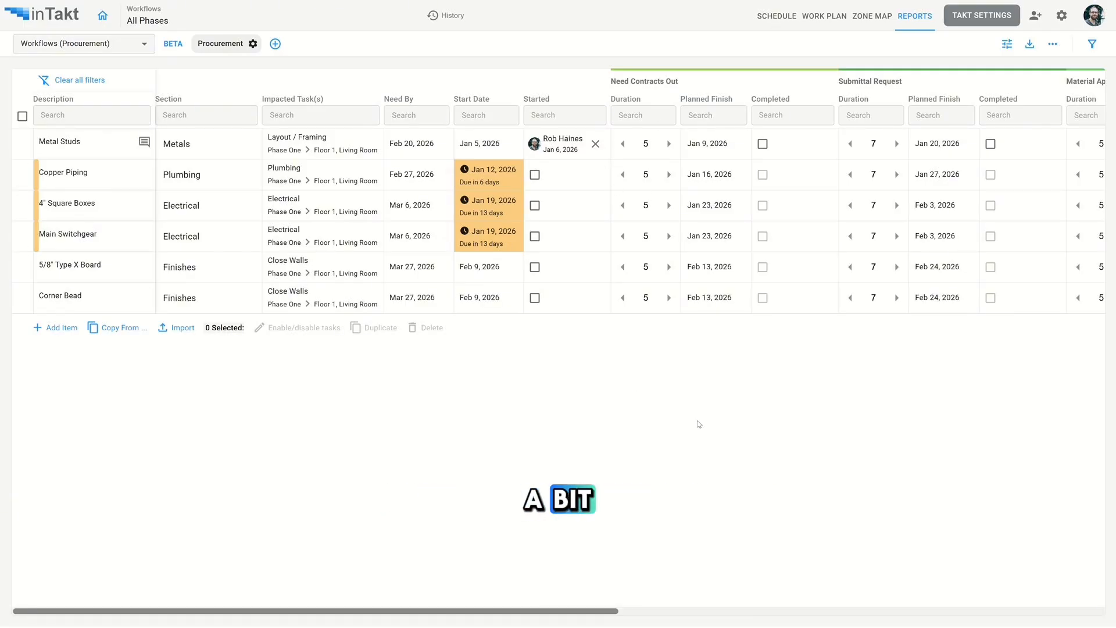
- Mark Need Contracts Out completed for Metal Studs and Copper Piping, and mark the 4" Square Boxes item as started
scroll(638, 89, "right", 2)
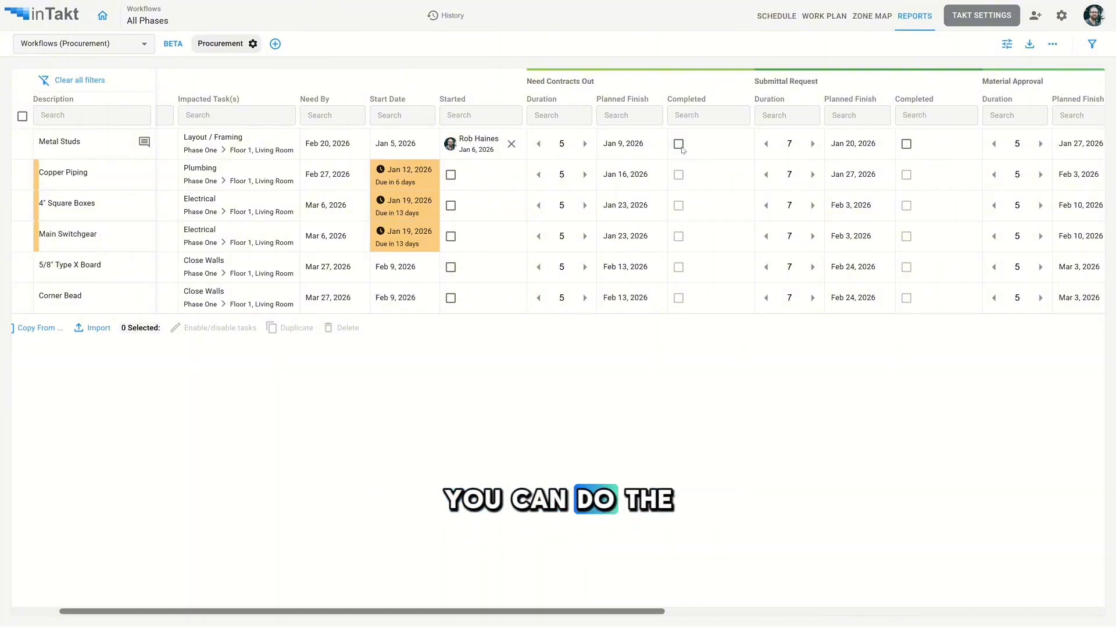
left_click(679, 144)
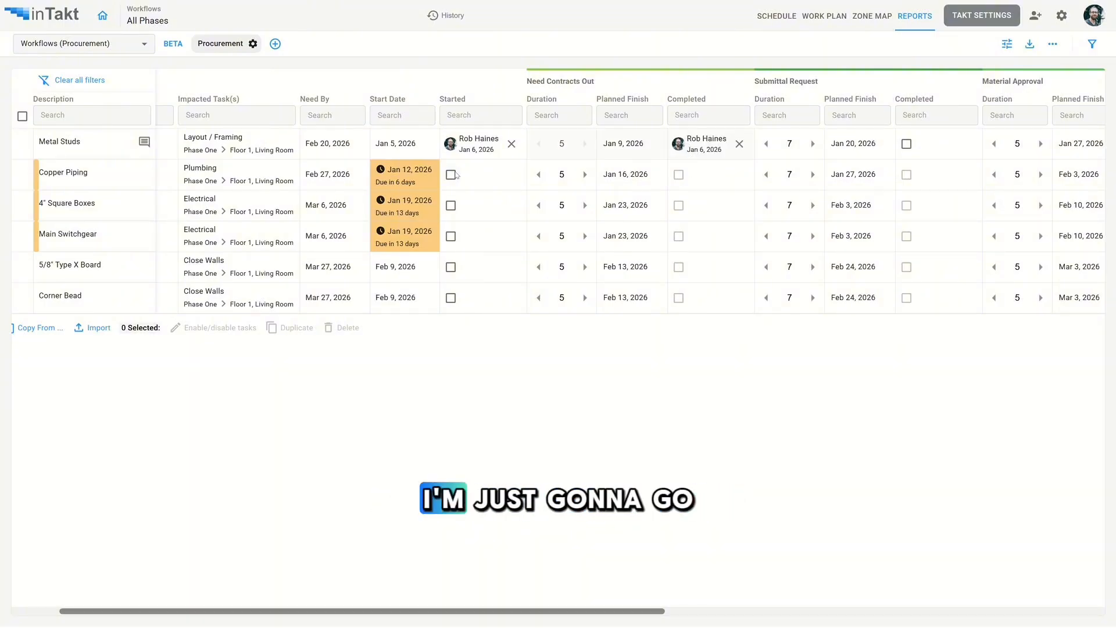
left_click(678, 174)
left_click(451, 205)
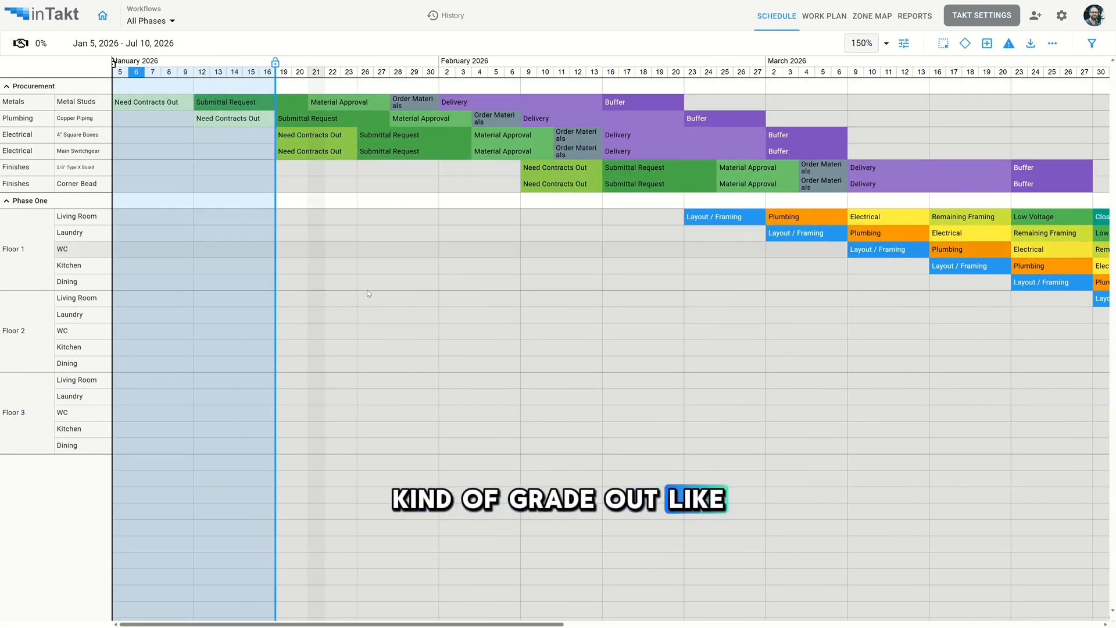
- Open the Metal Studs Need Contracts Out task in the schedule and review its Plan and Track details
left_click(161, 104)
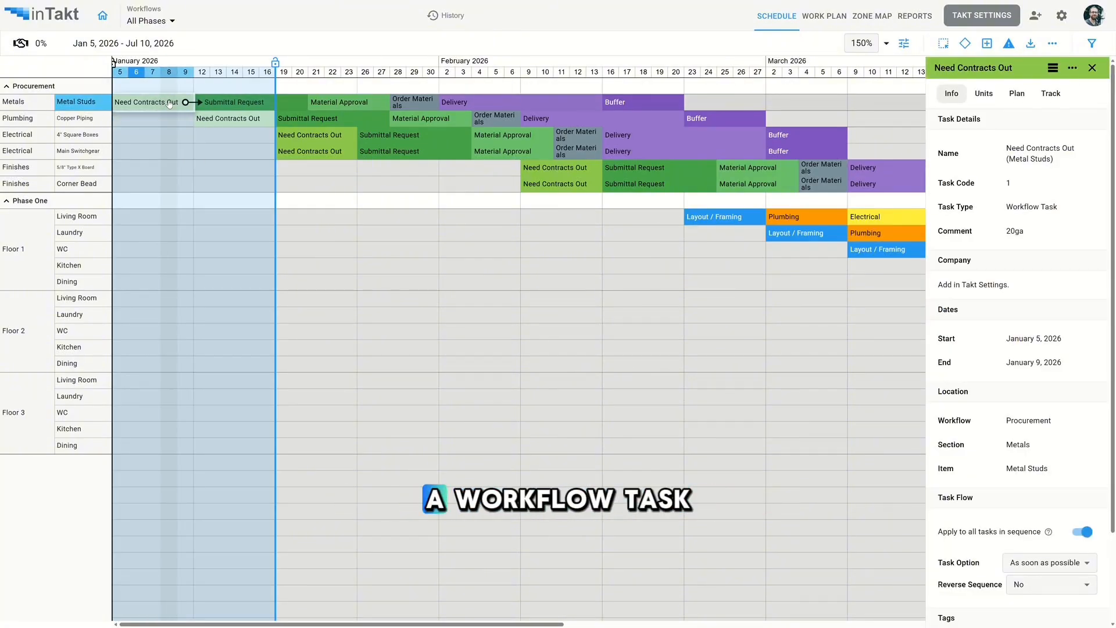
left_click(1018, 95)
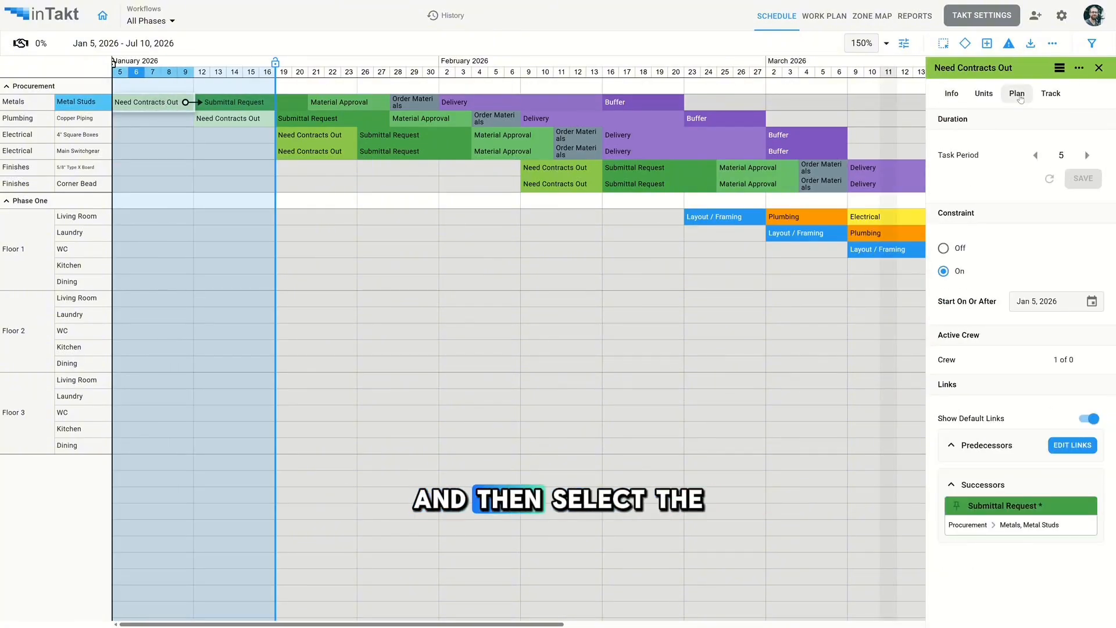
left_click(1051, 93)
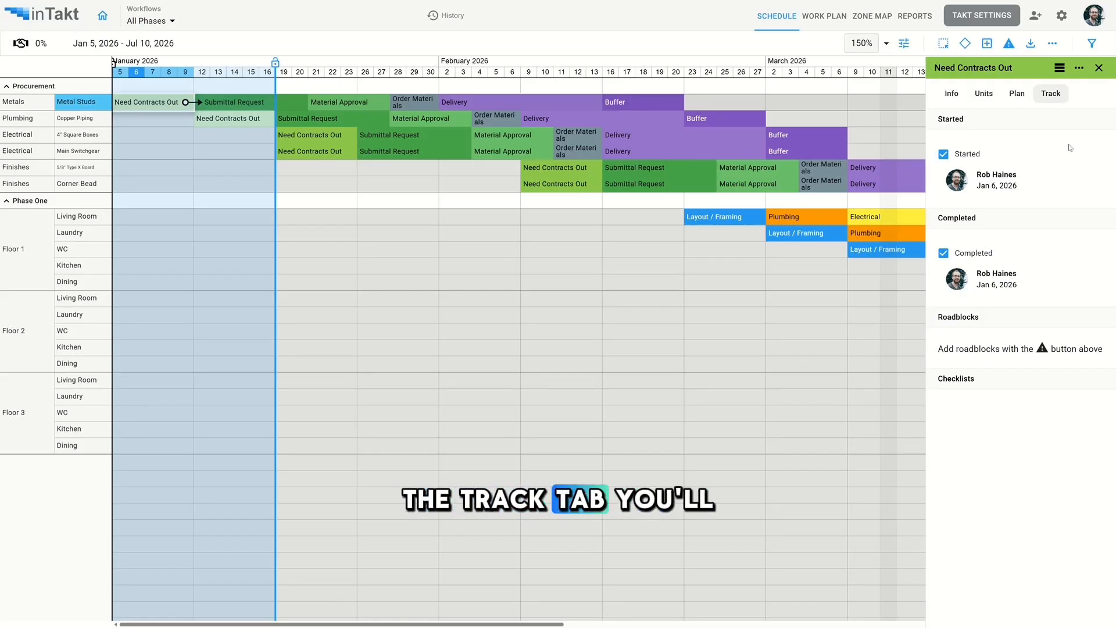
- Open the Metal Studs Submittal Request task and mark it as completed
left_click(250, 105)
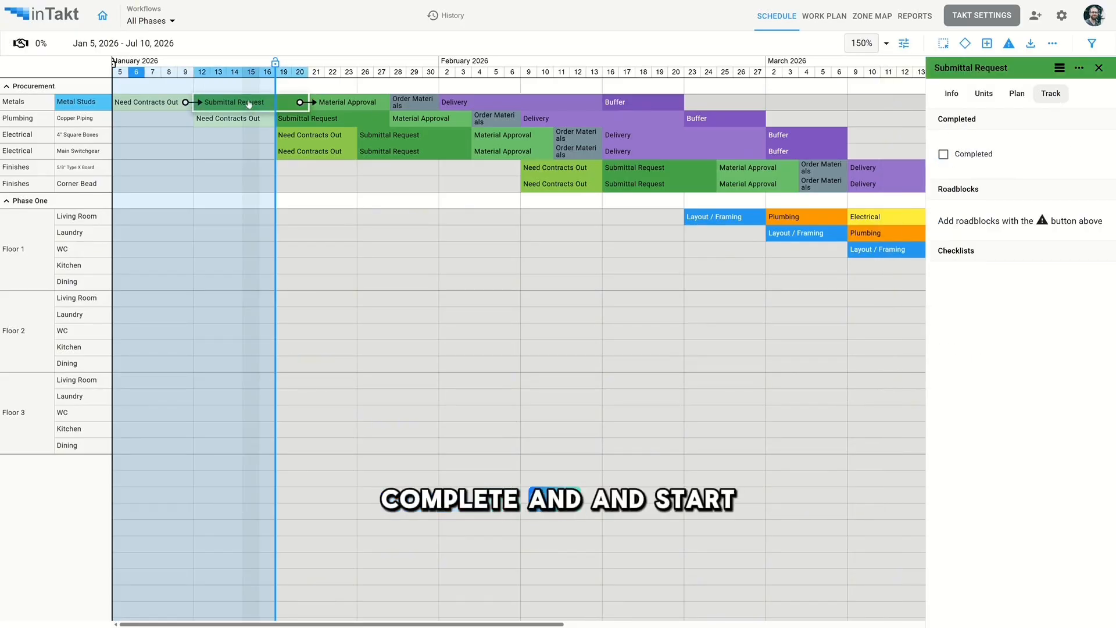
left_click(943, 154)
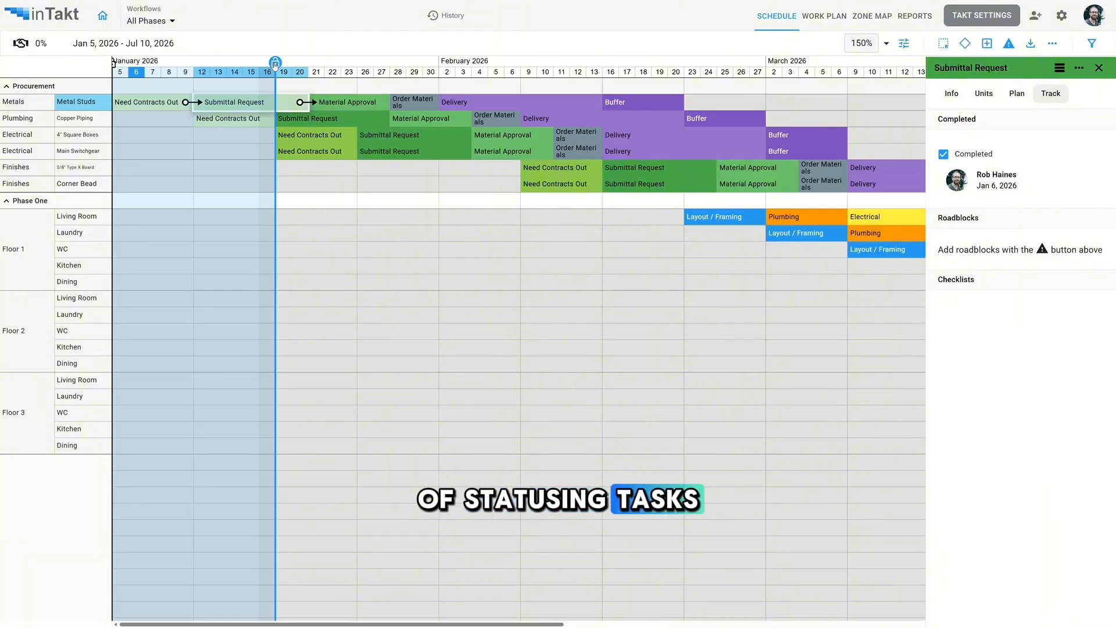
- Move the progress lock line forward to about January 23 and confirm locking progress
left_click_drag(275, 62, 367, 64)
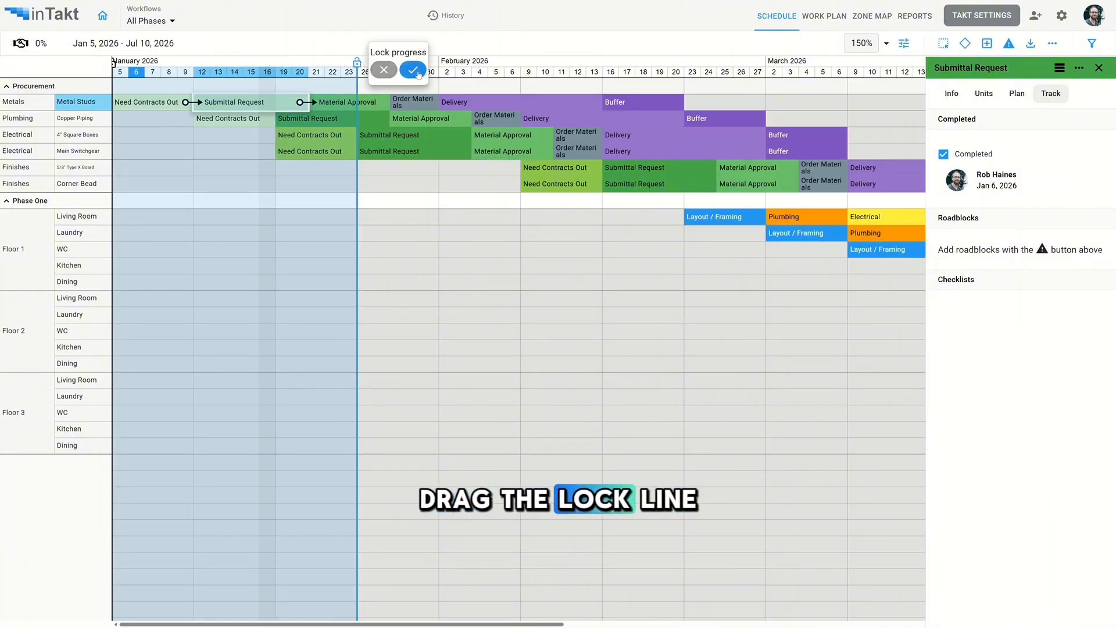
left_click(414, 70)
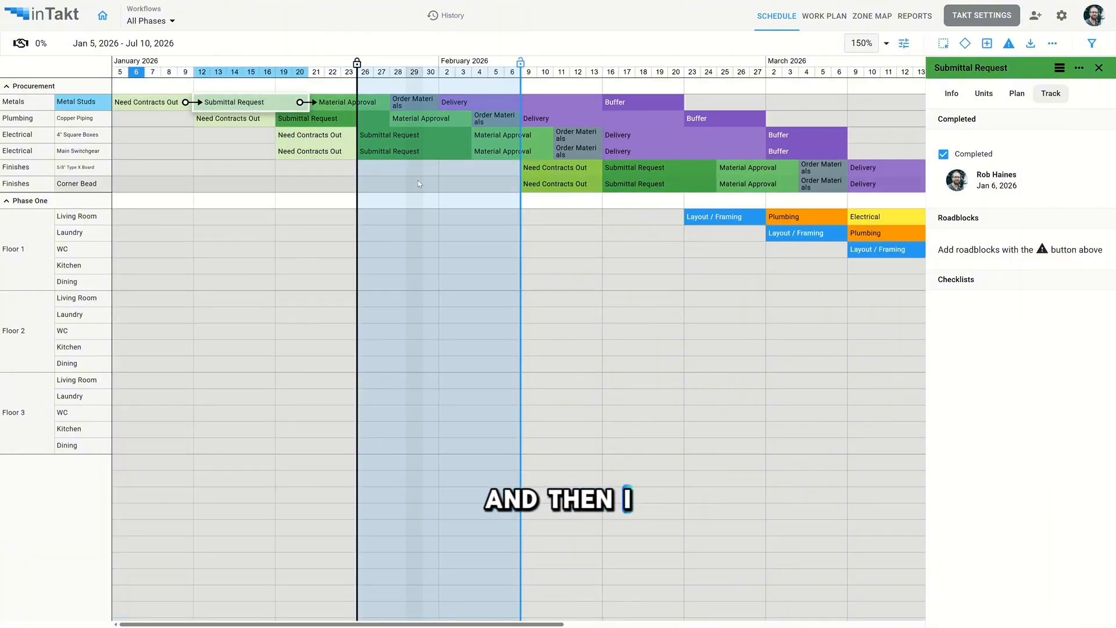
- Return to the workflow report and manually verify Main Switchgear as started and 4" Square Boxes Need Contracts Out as completed
left_click(917, 18)
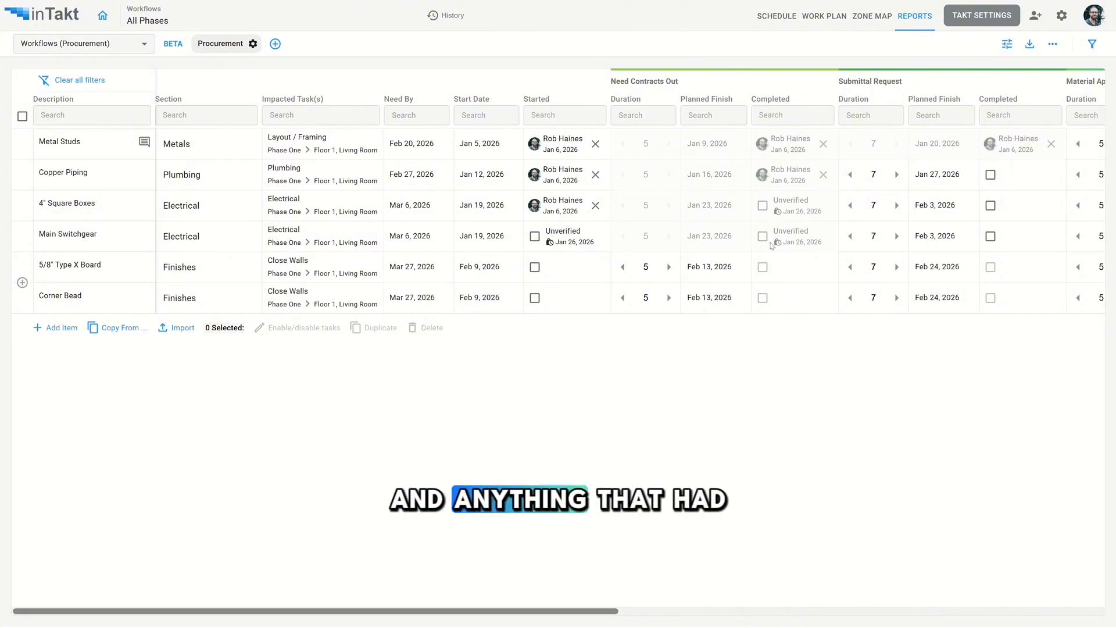
mouse_move(563, 247)
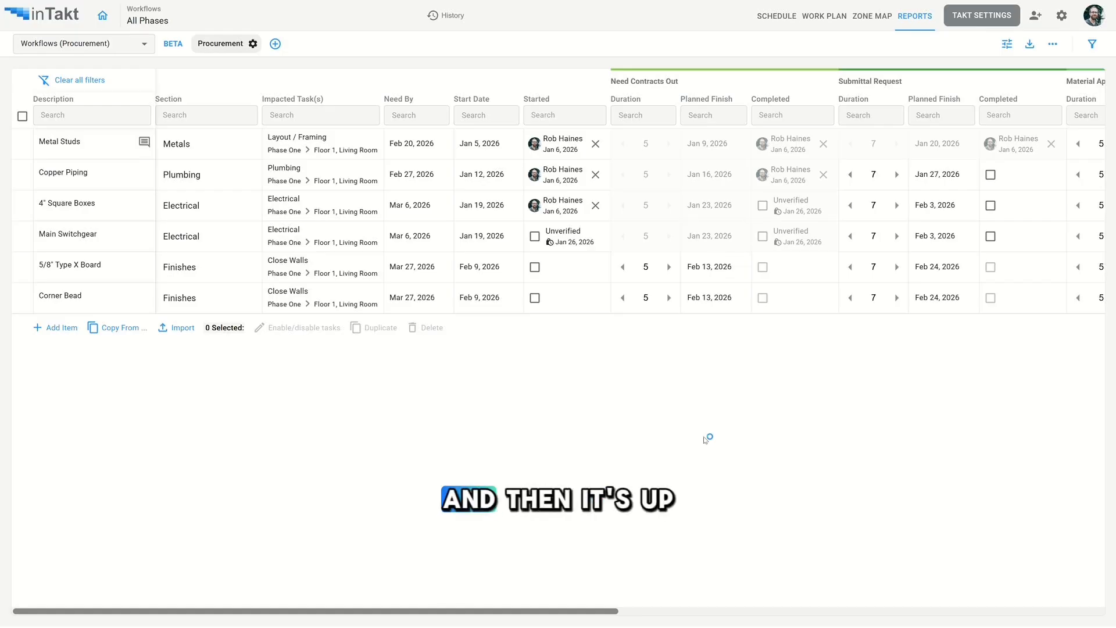
left_click(535, 236)
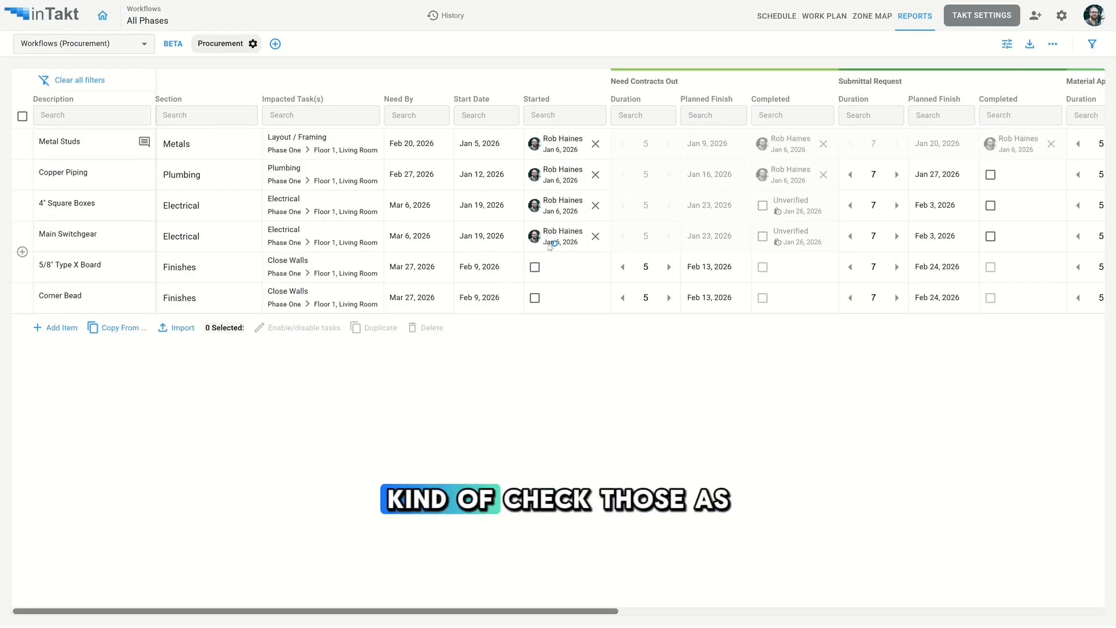
left_click(762, 205)
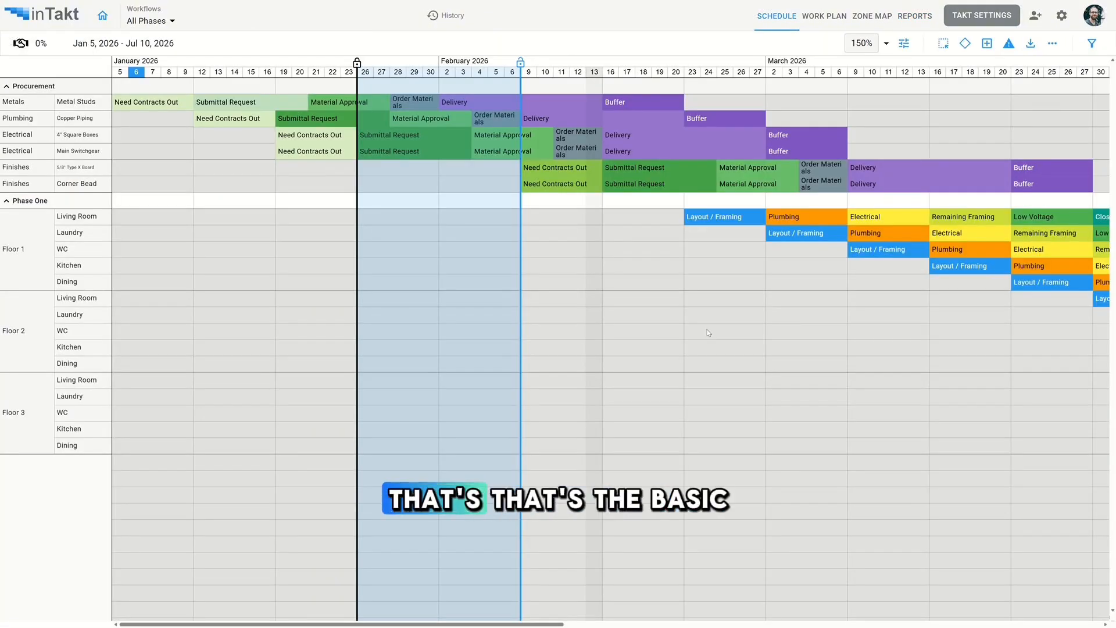